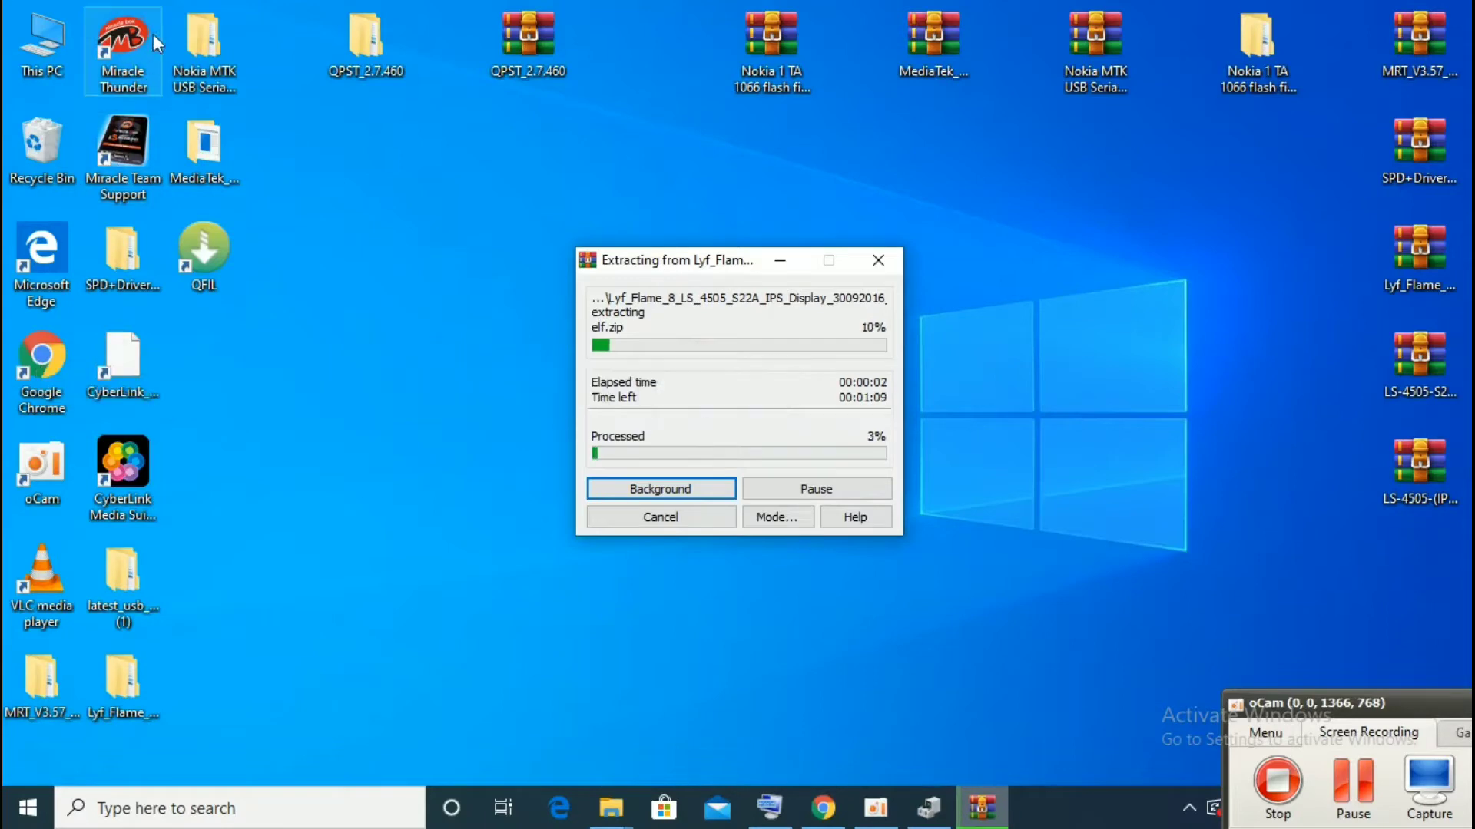
# Launch Miracle Thunder from its desktop shortcut
pyautogui.click(136, 50)
pyautogui.rightClick(150, 49)
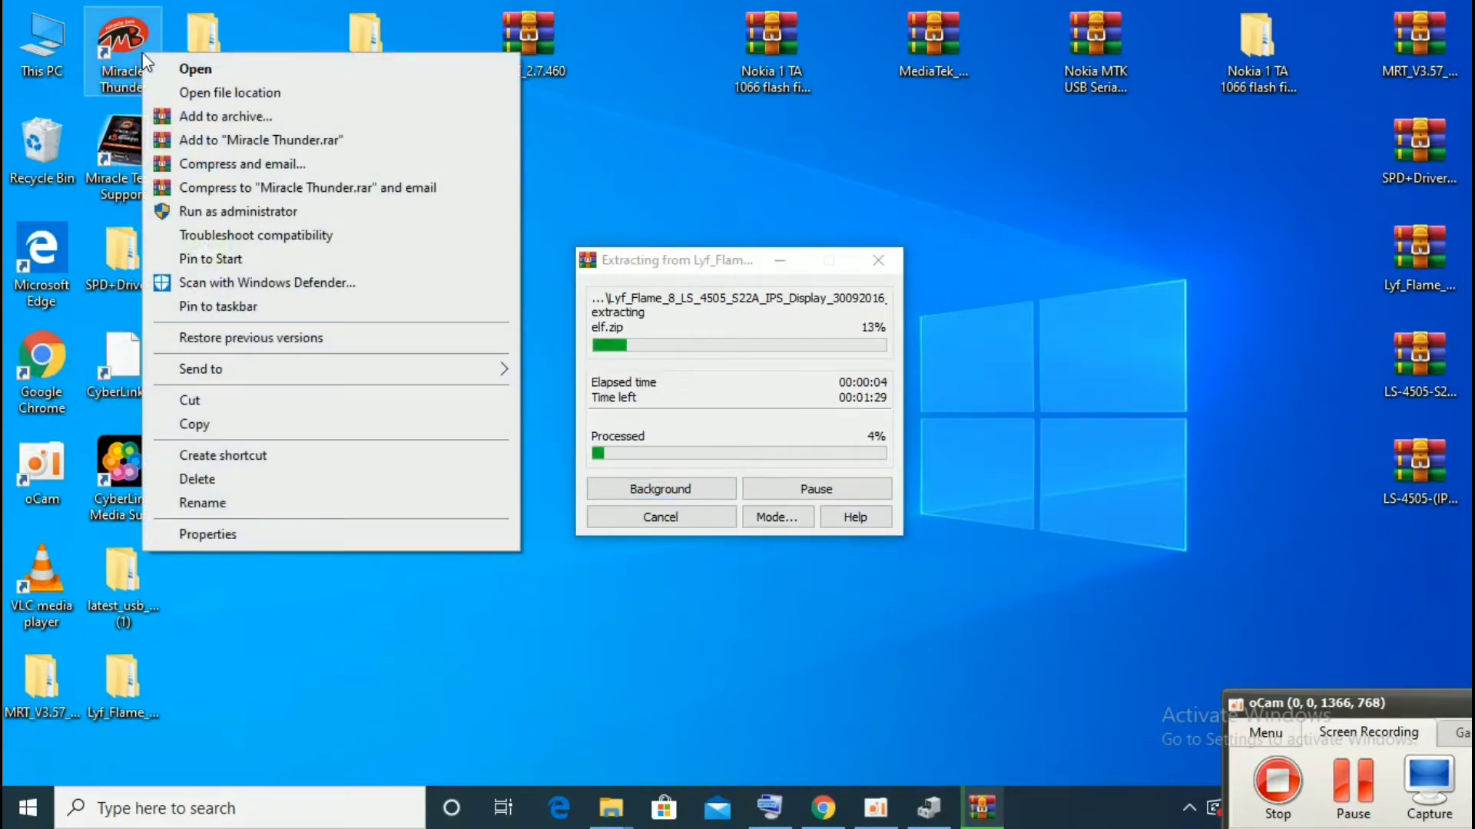
pyautogui.click(176, 65)
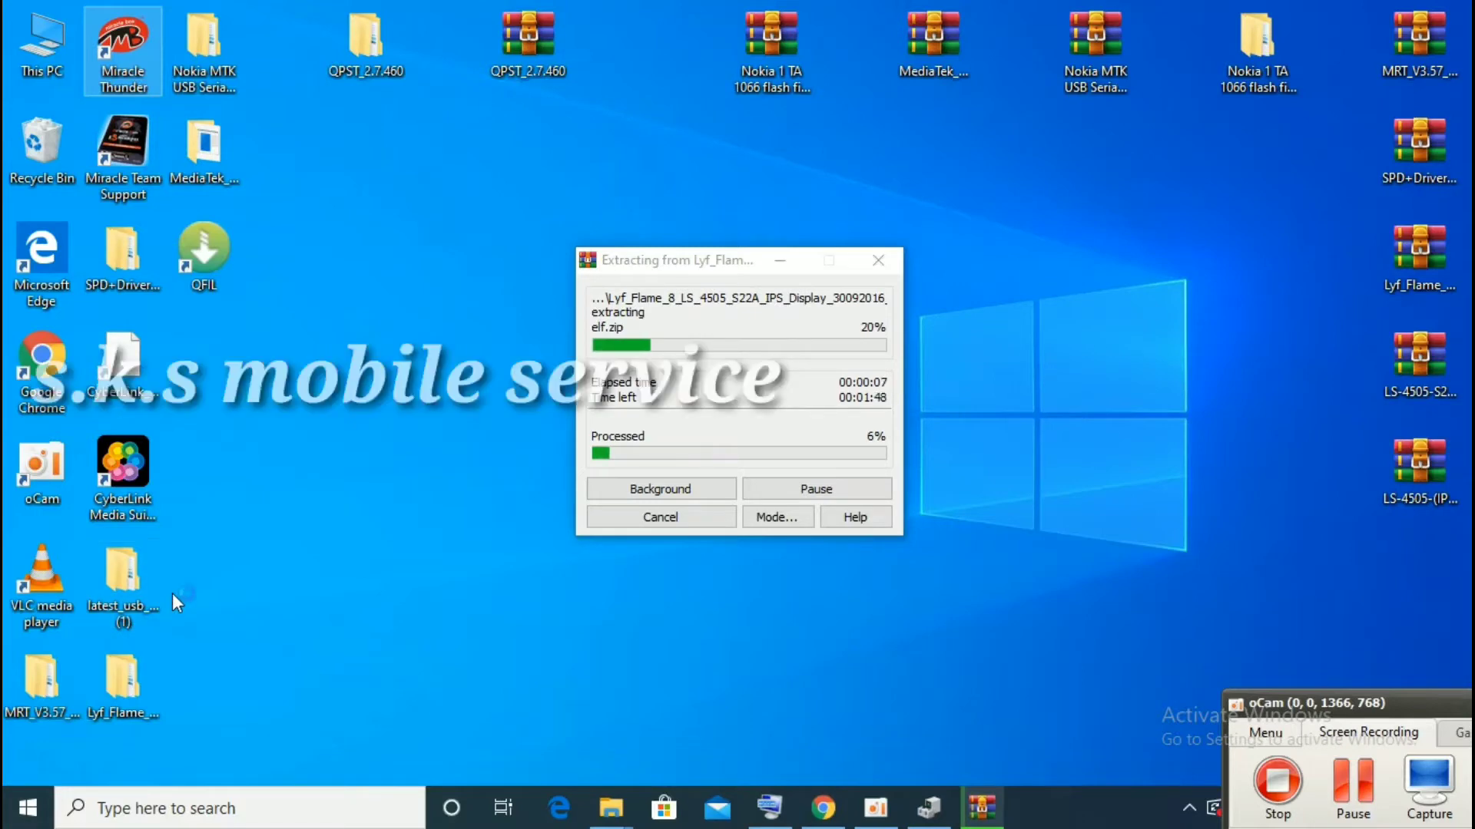
pyautogui.rightClick(354, 305)
pyautogui.click(400, 369)
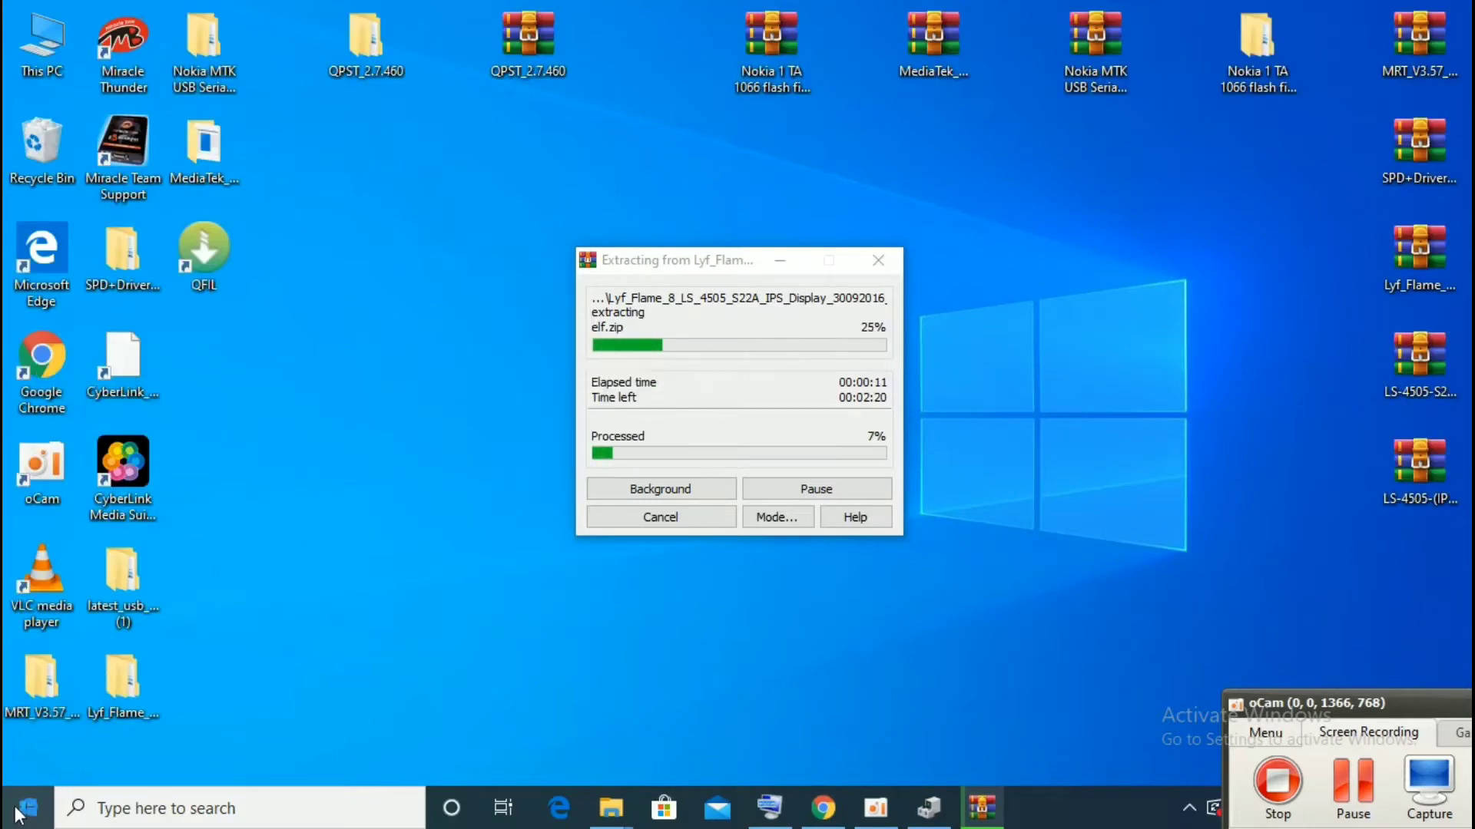
# Open Device Manager, narrow its window and move it beside the Miracle Thunder splash screen
pyautogui.press('super+x')
pyautogui.click(107, 346)
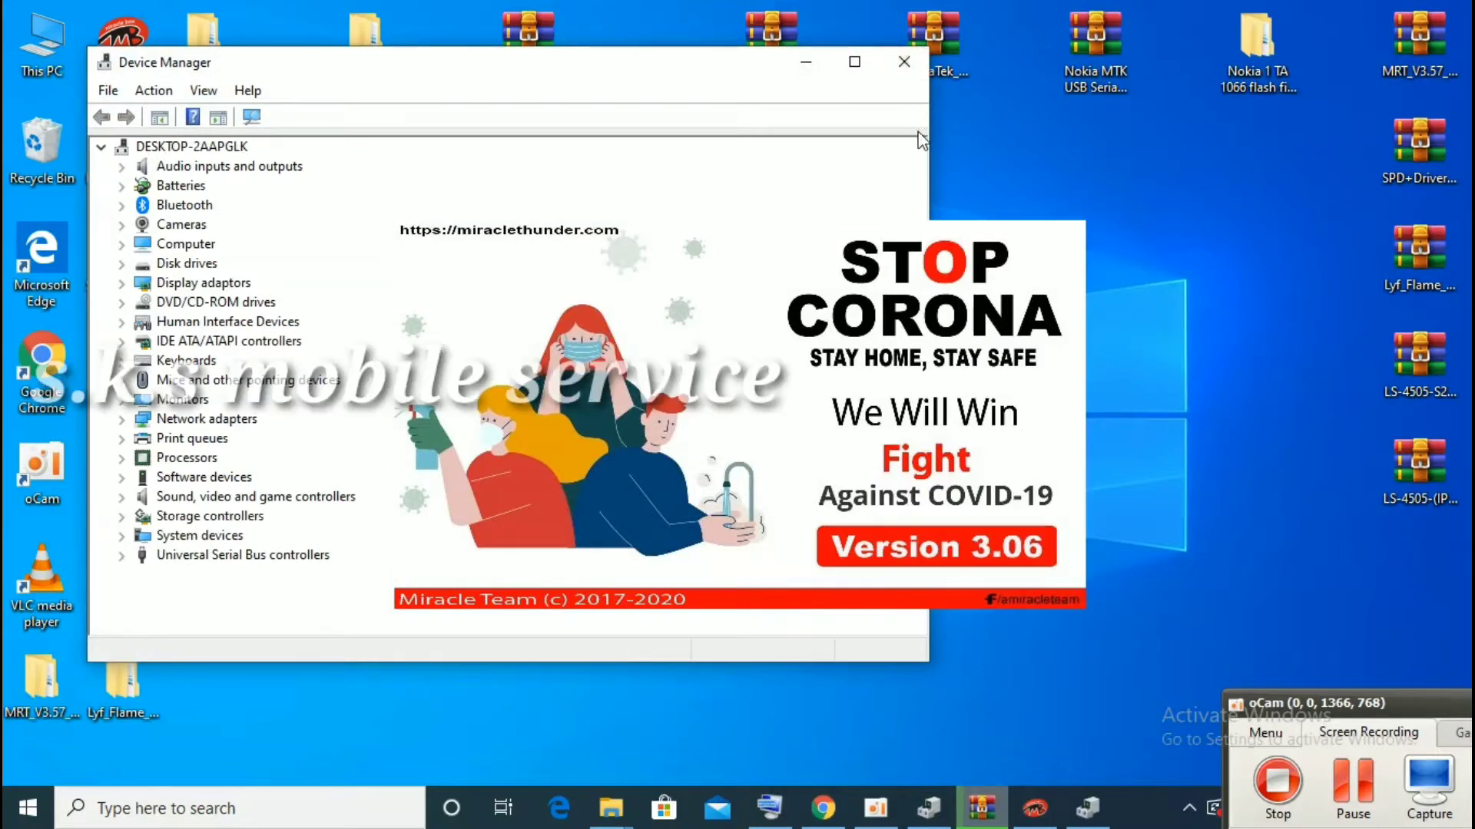
pyautogui.moveTo(928, 118); pyautogui.dragTo(409, 118)
pyautogui.moveTo(193, 69); pyautogui.dragTo(114, 131)
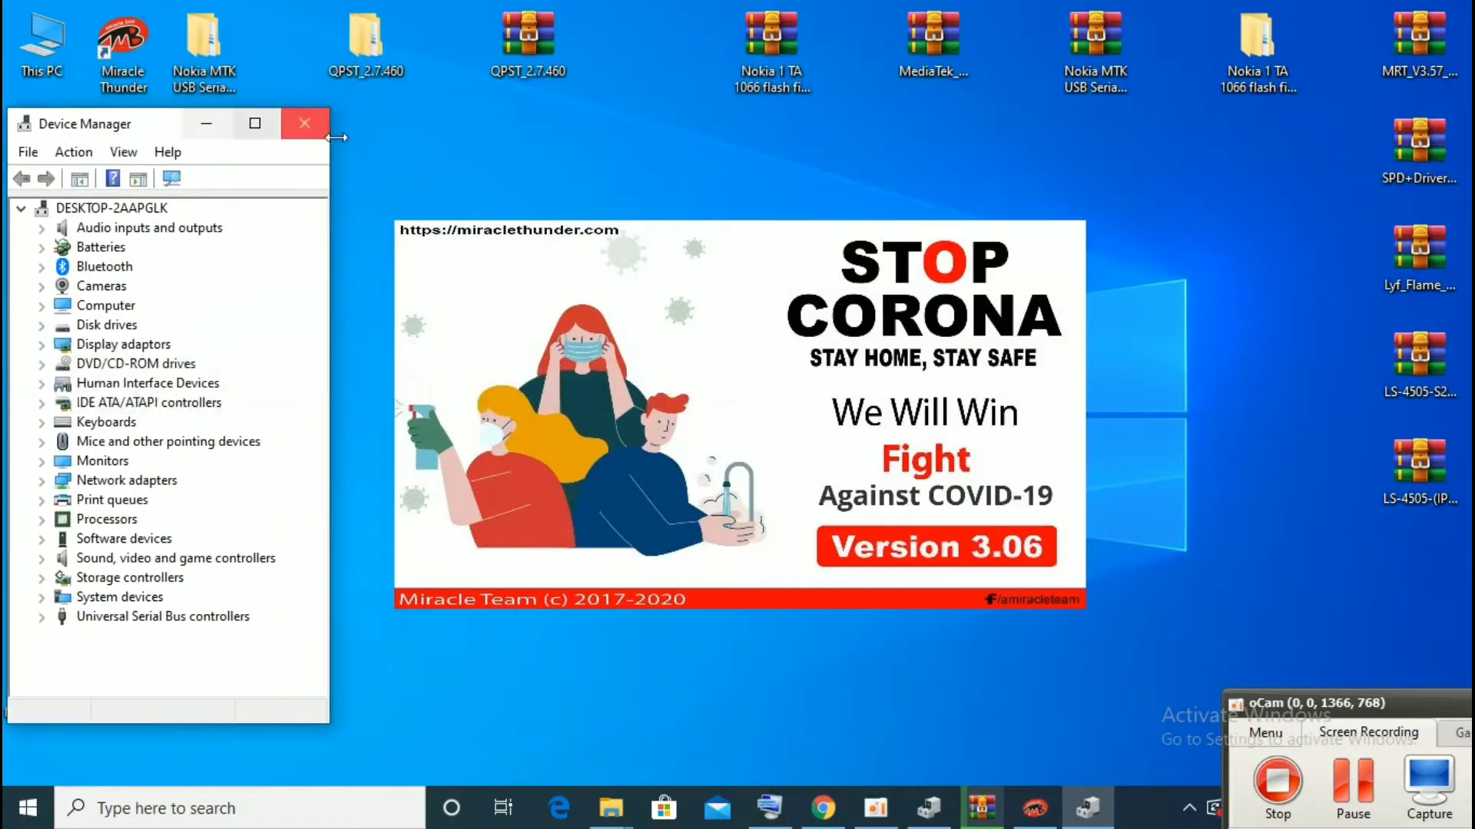
pyautogui.click(1122, 357)
pyautogui.rightClick(1122, 358)
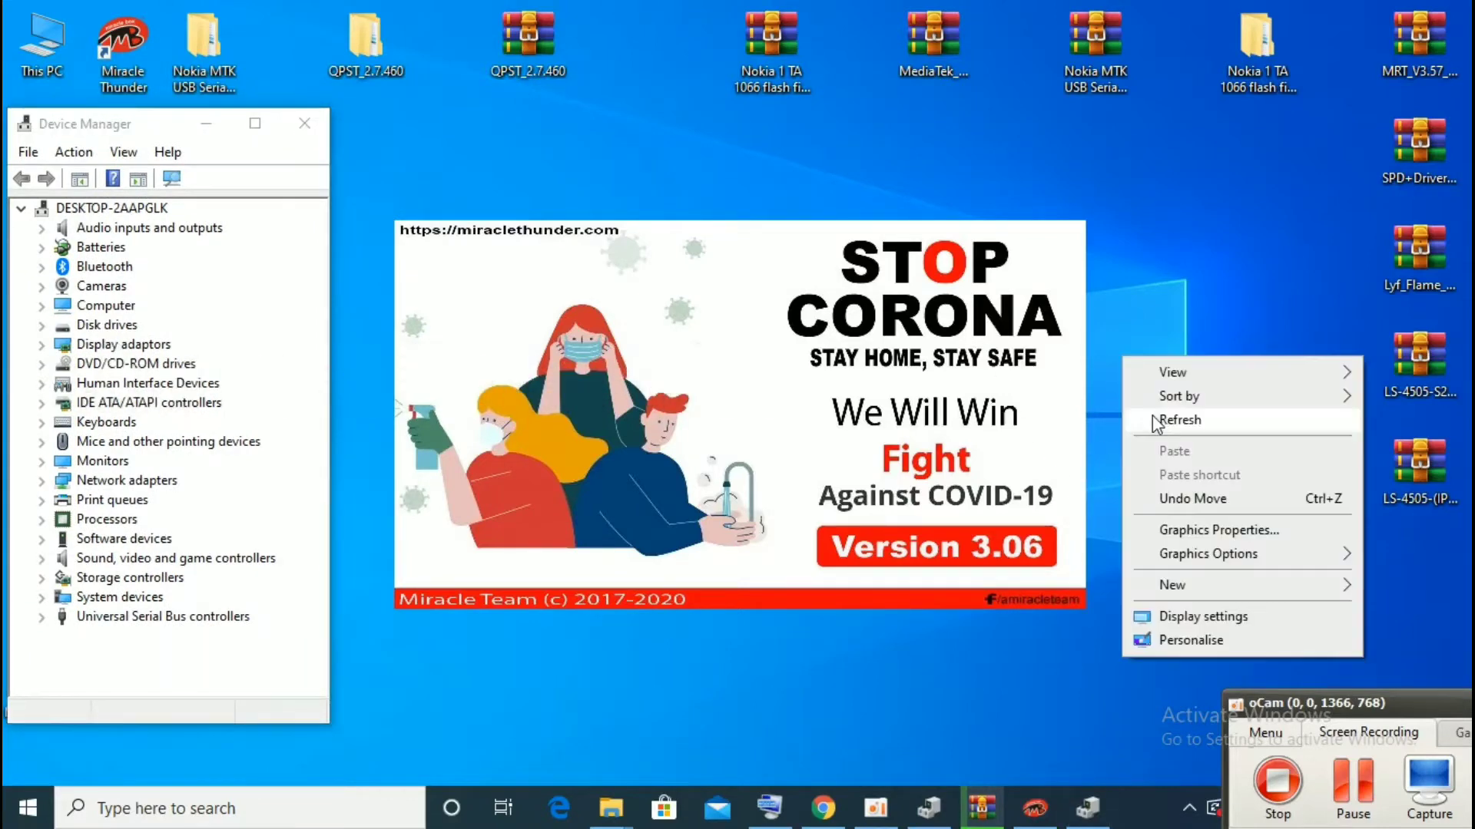
pyautogui.click(1180, 421)
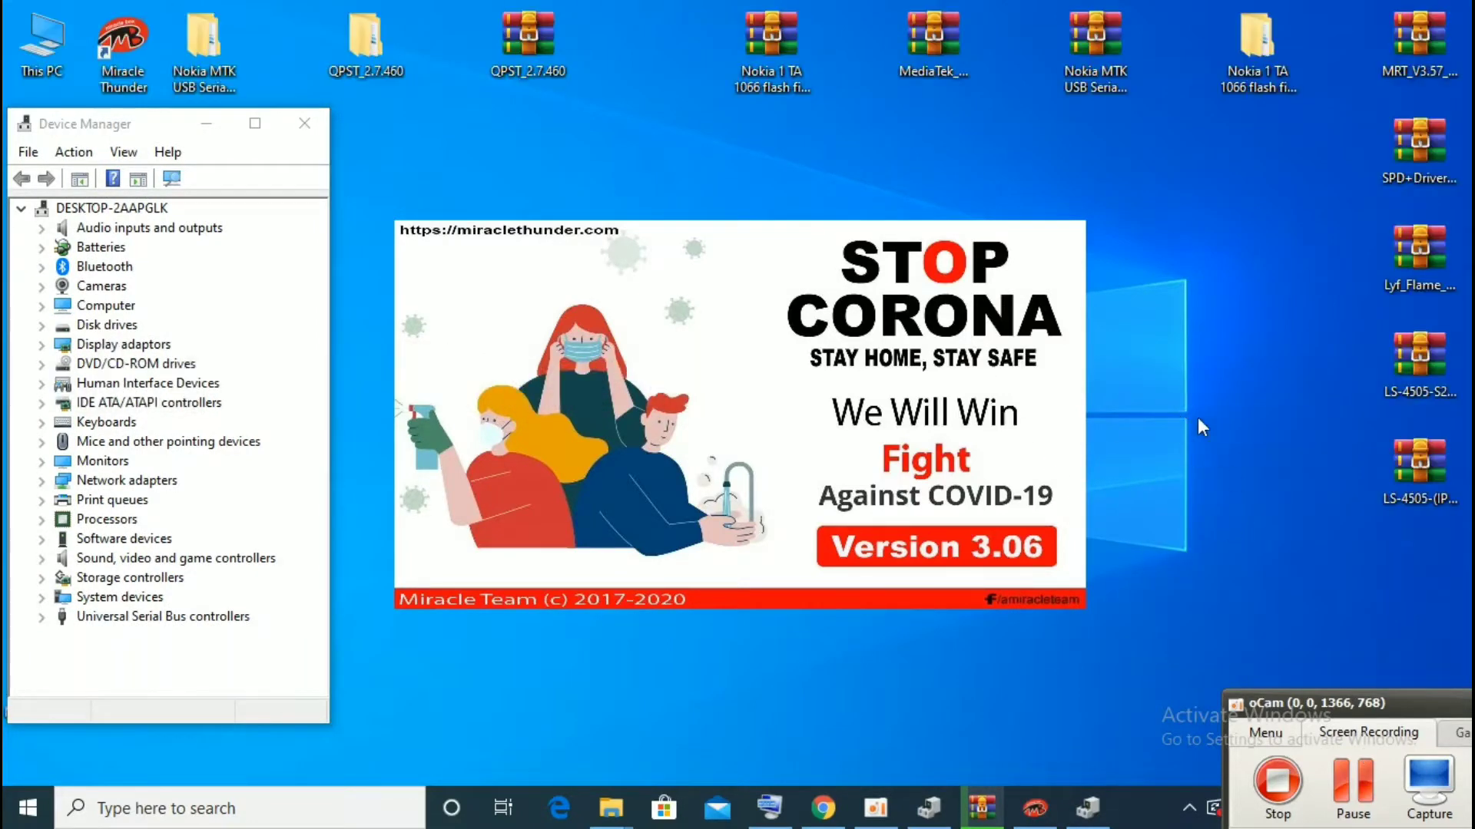
pyautogui.rightClick(1178, 367)
pyautogui.click(1235, 429)
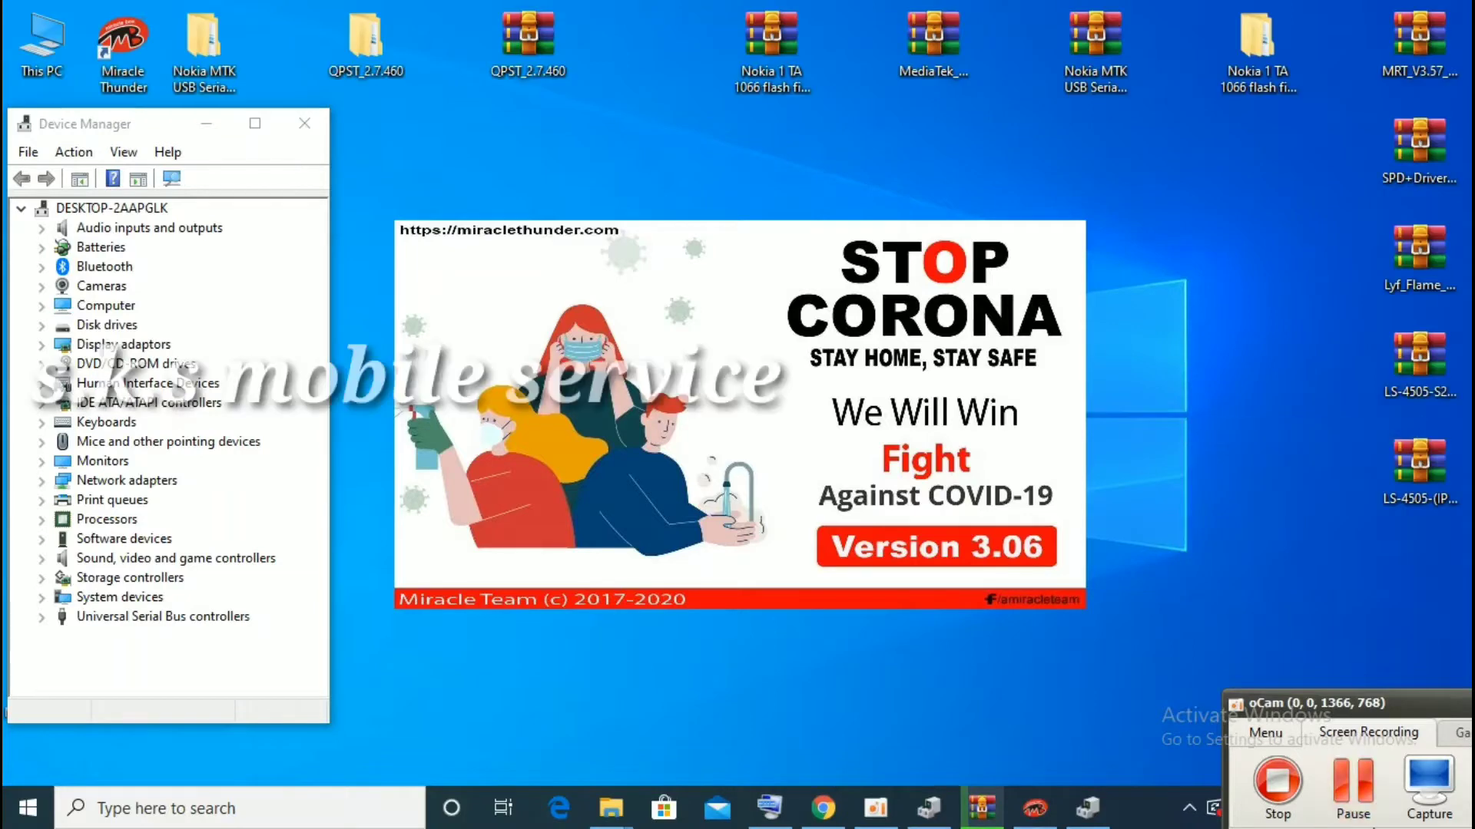
pyautogui.rightClick(1256, 425)
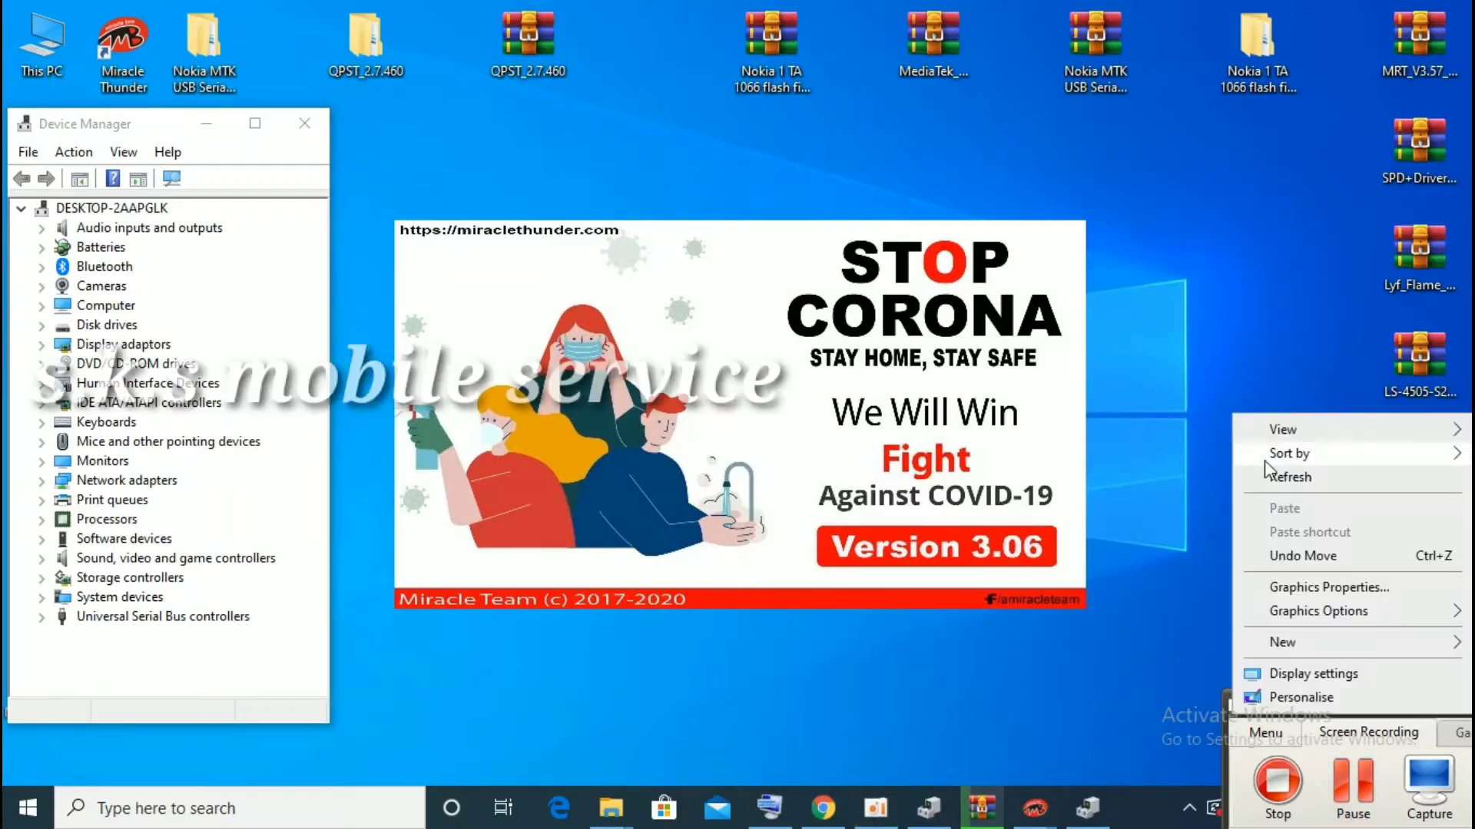
pyautogui.click(1267, 473)
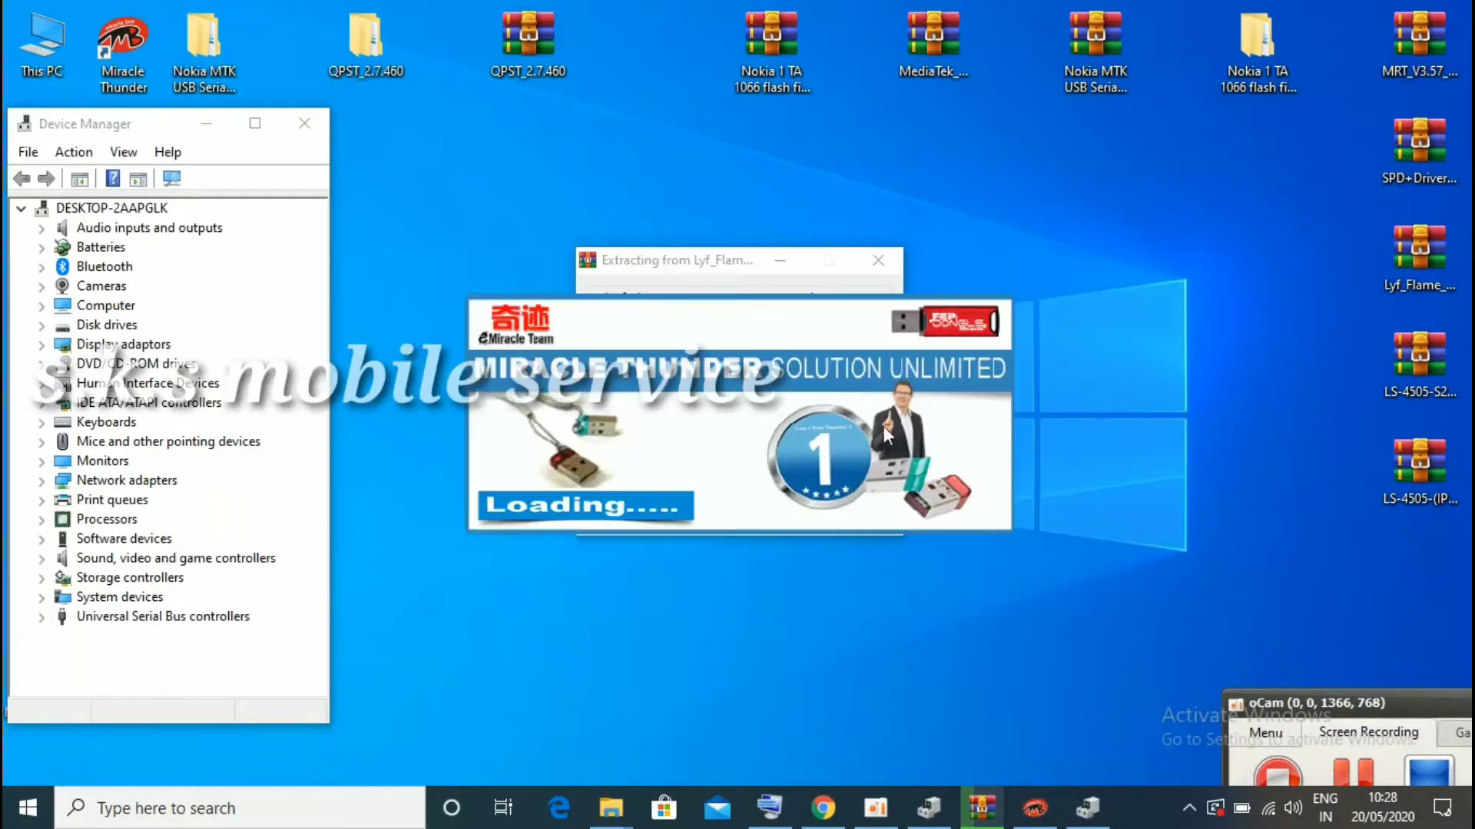
pyautogui.rightClick(1115, 311)
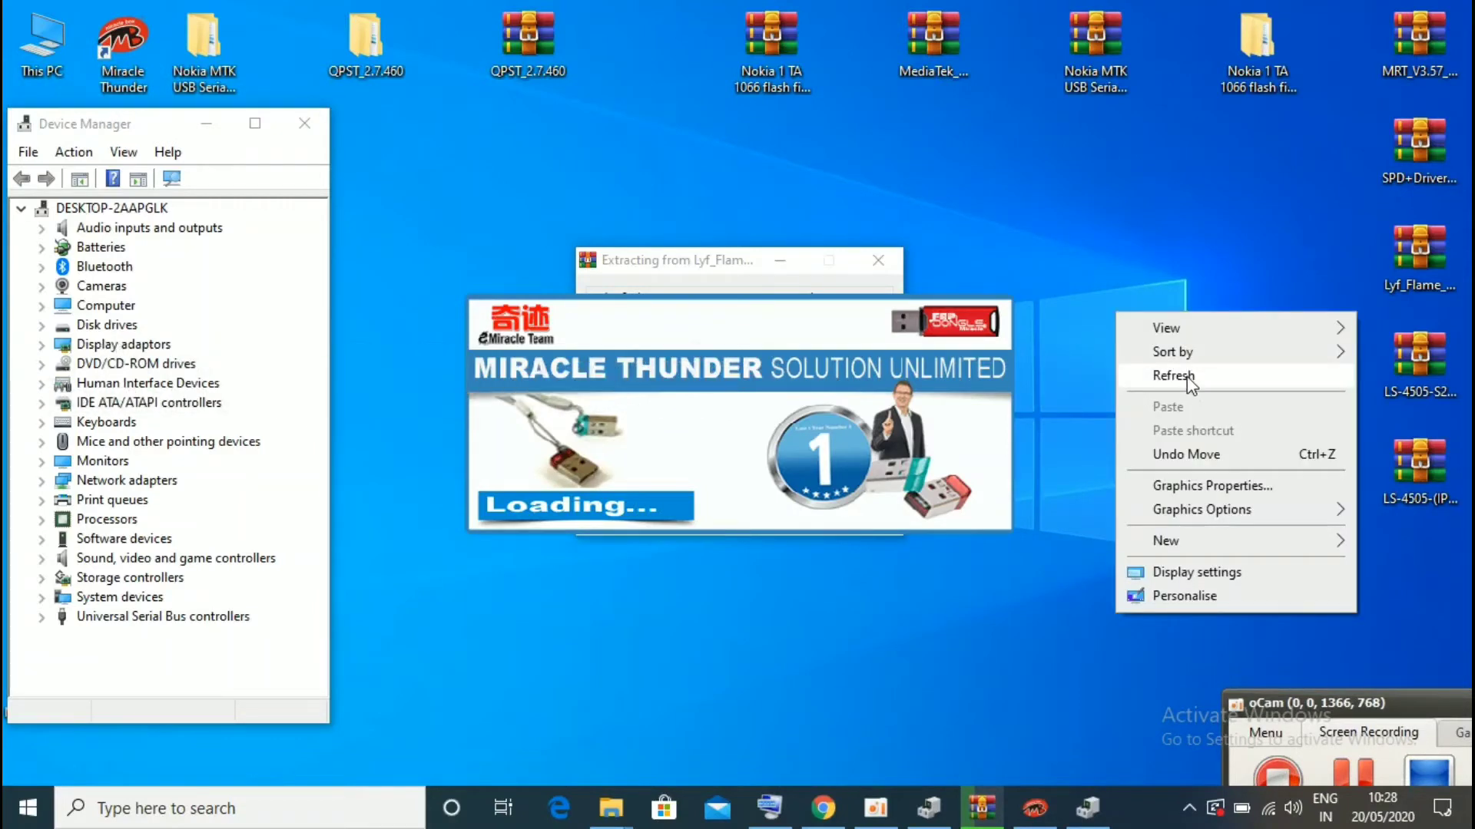
pyautogui.click(1167, 376)
pyautogui.click(682, 266)
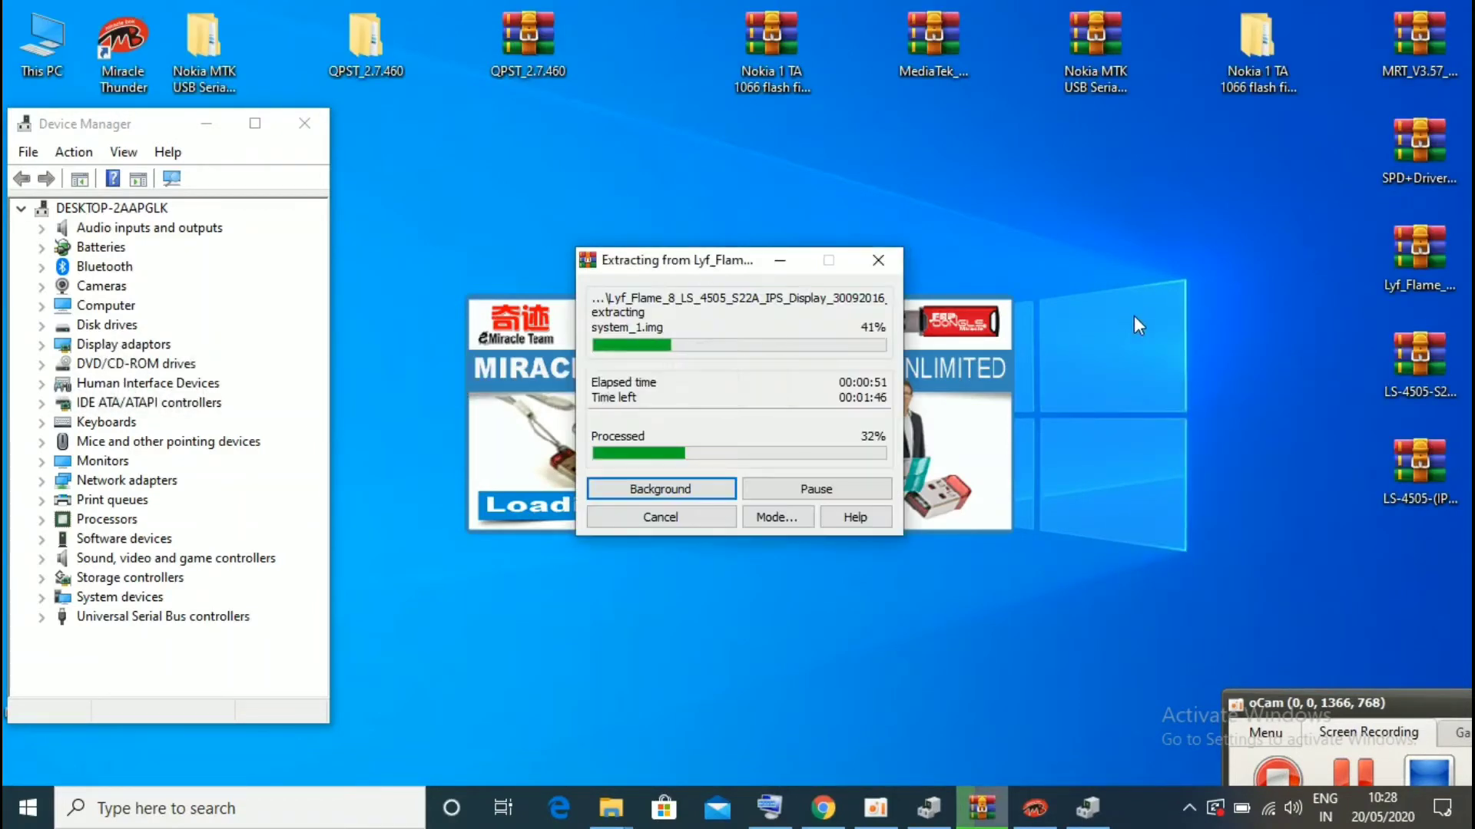
pyautogui.rightClick(1130, 357)
pyautogui.click(1182, 419)
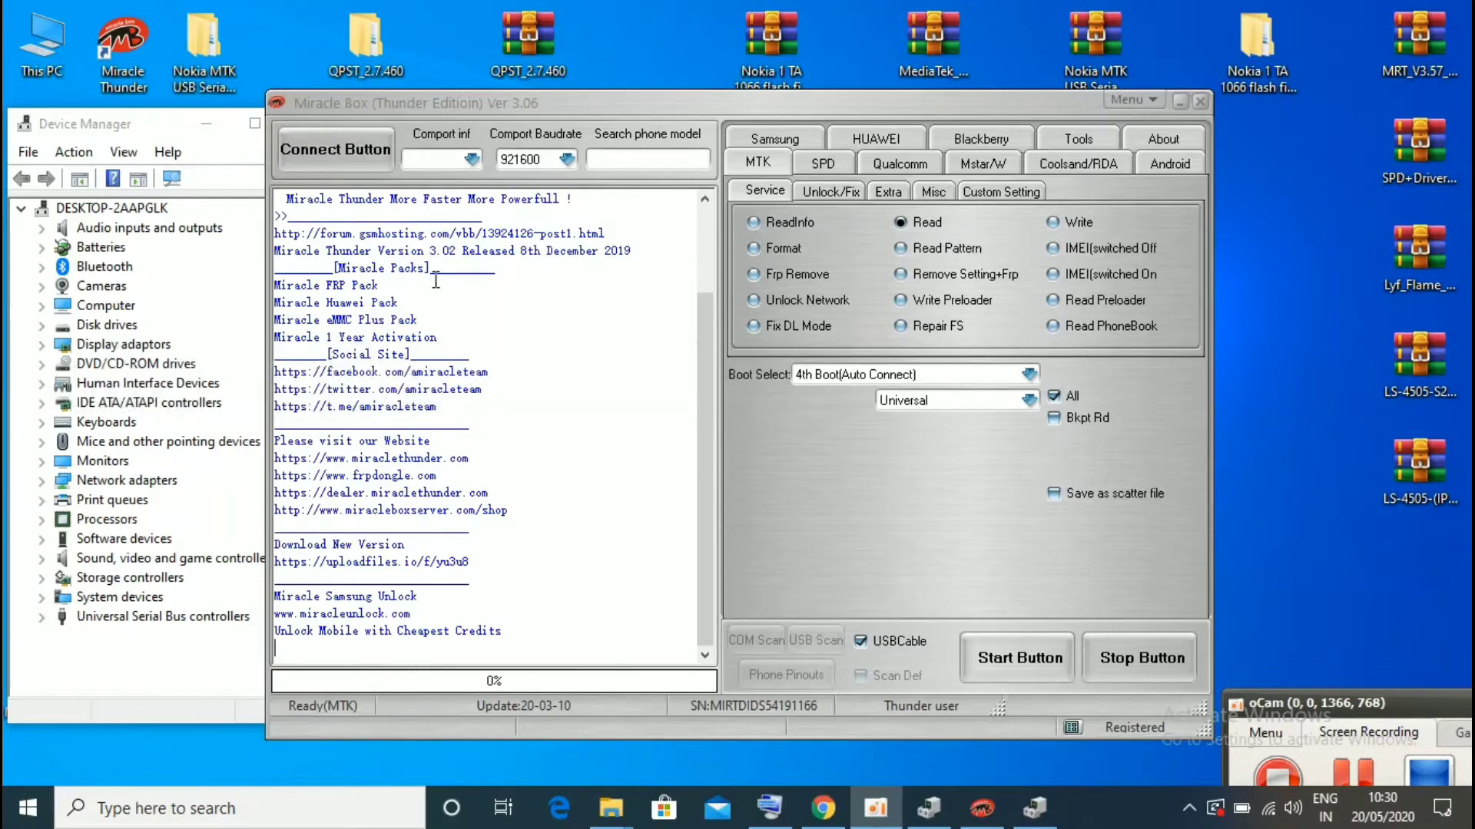
pyautogui.click(121, 125)
pyautogui.doubleClick(121, 127)
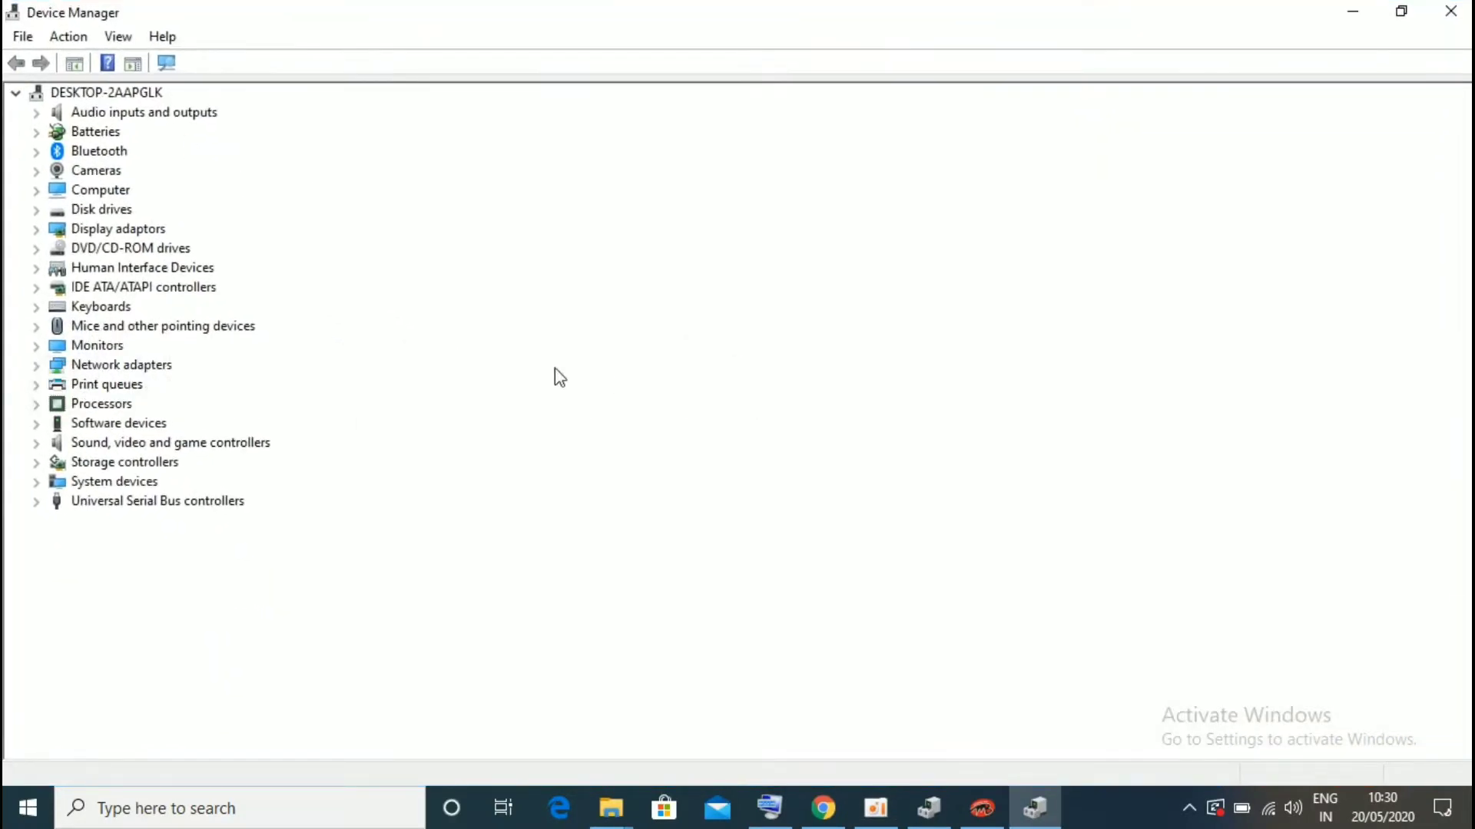
pyautogui.click(1401, 11)
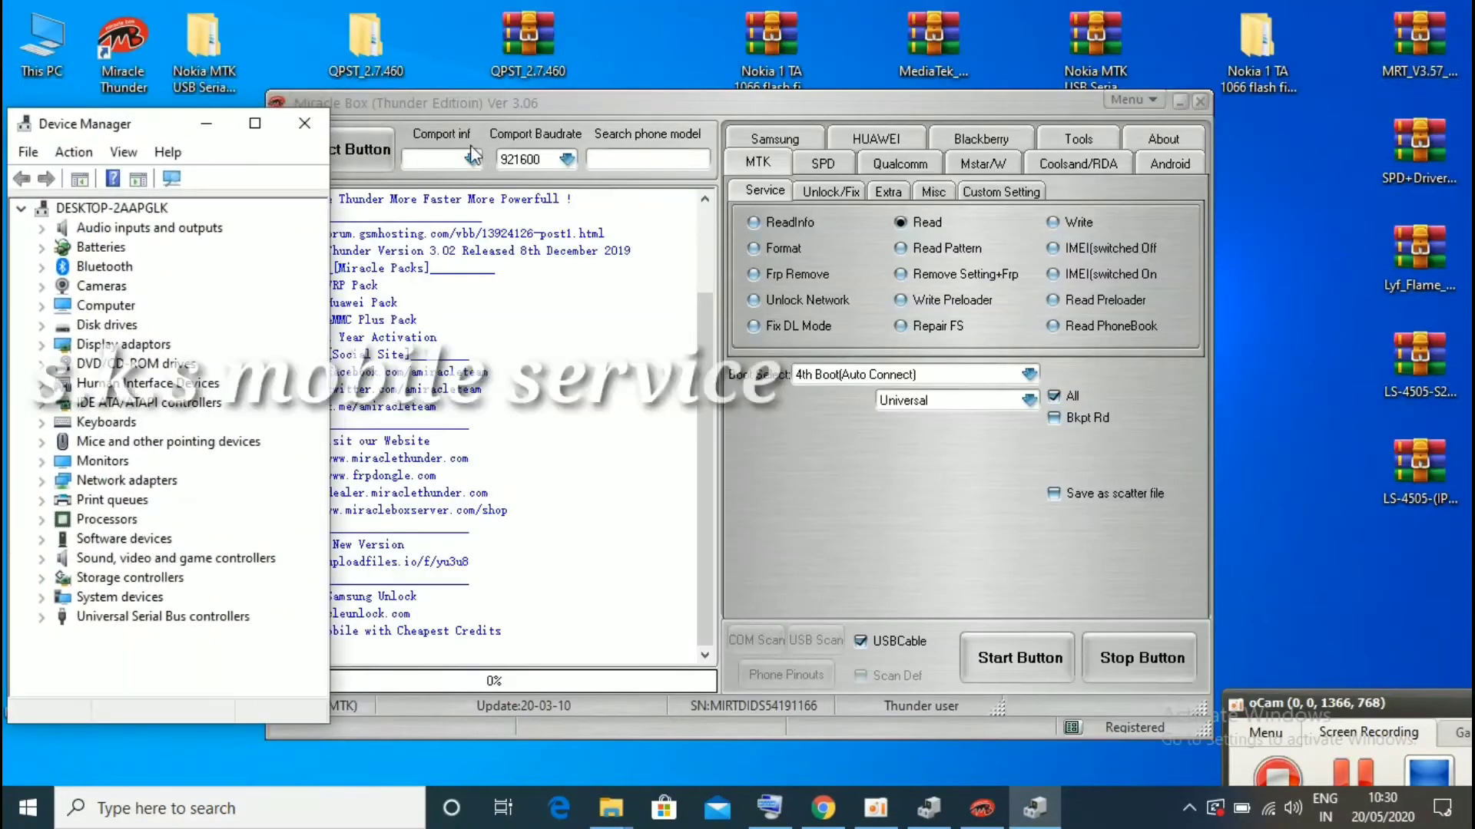
# For Qualcomm, choose the brand LYF and model LYF LS-4505, and show the Flashing functions with Auto switched off
pyautogui.moveTo(447, 109); pyautogui.dragTo(493, 126)
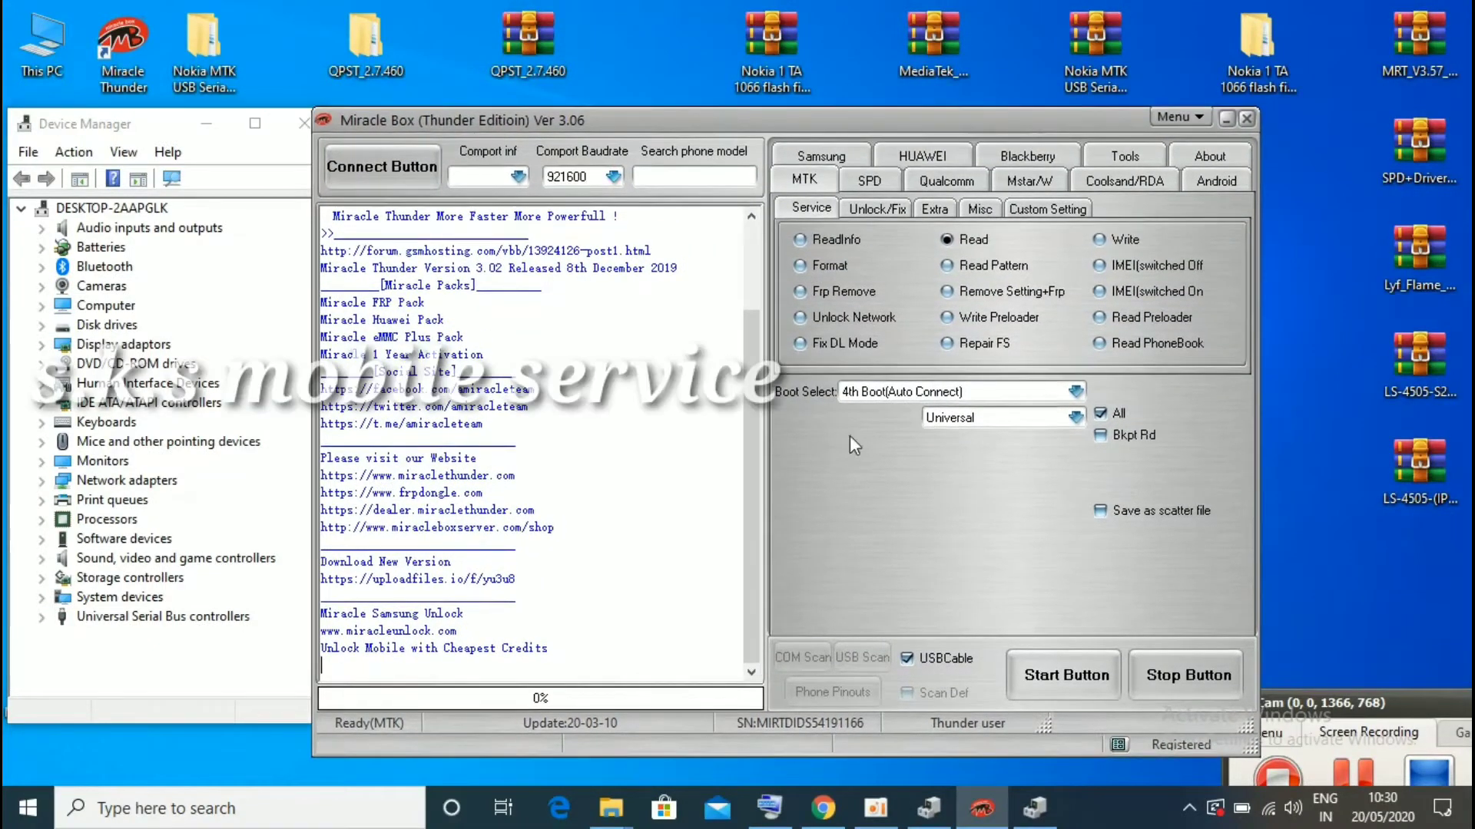
pyautogui.click(950, 176)
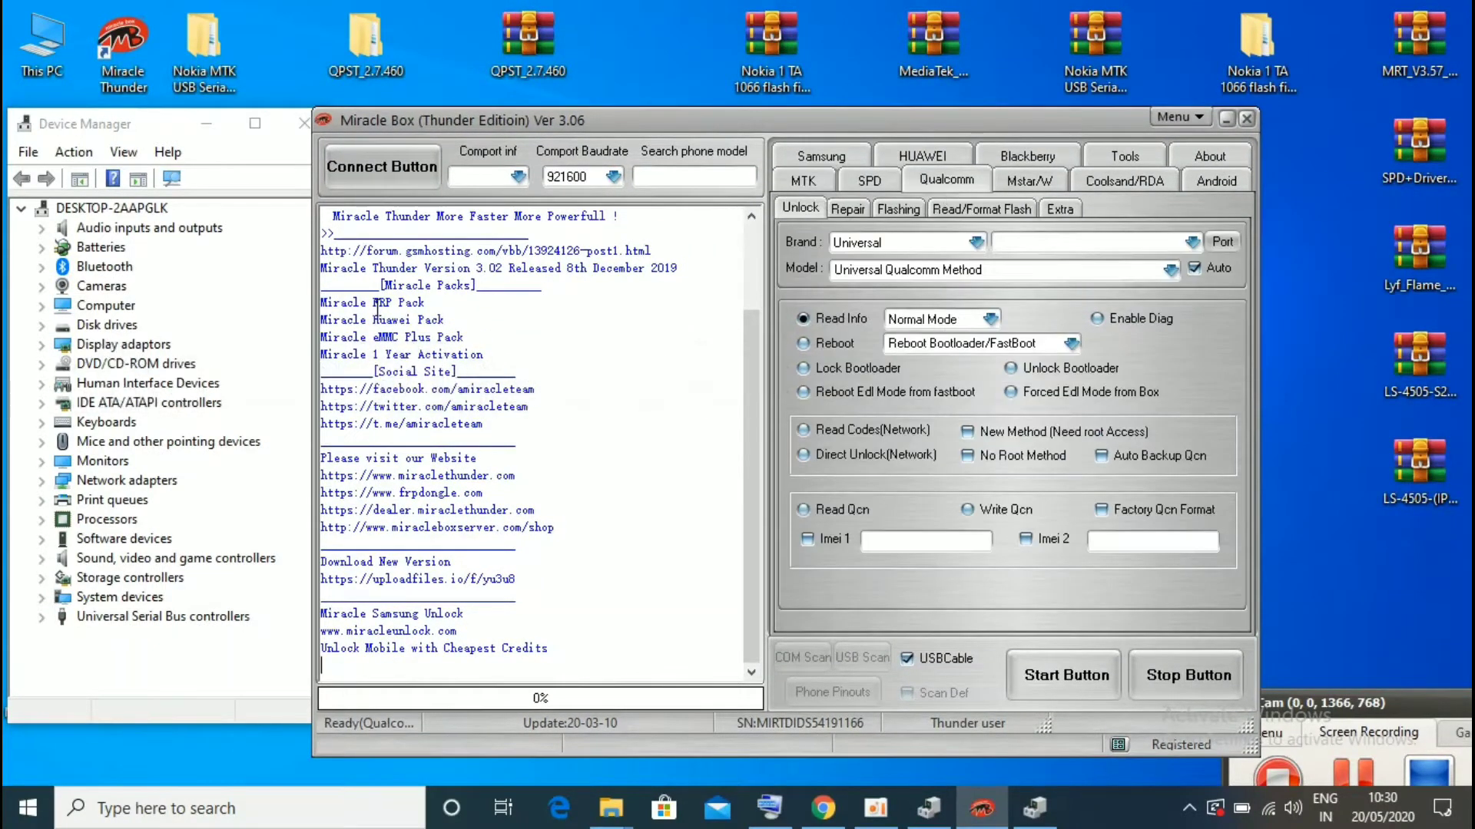
pyautogui.click(897, 242)
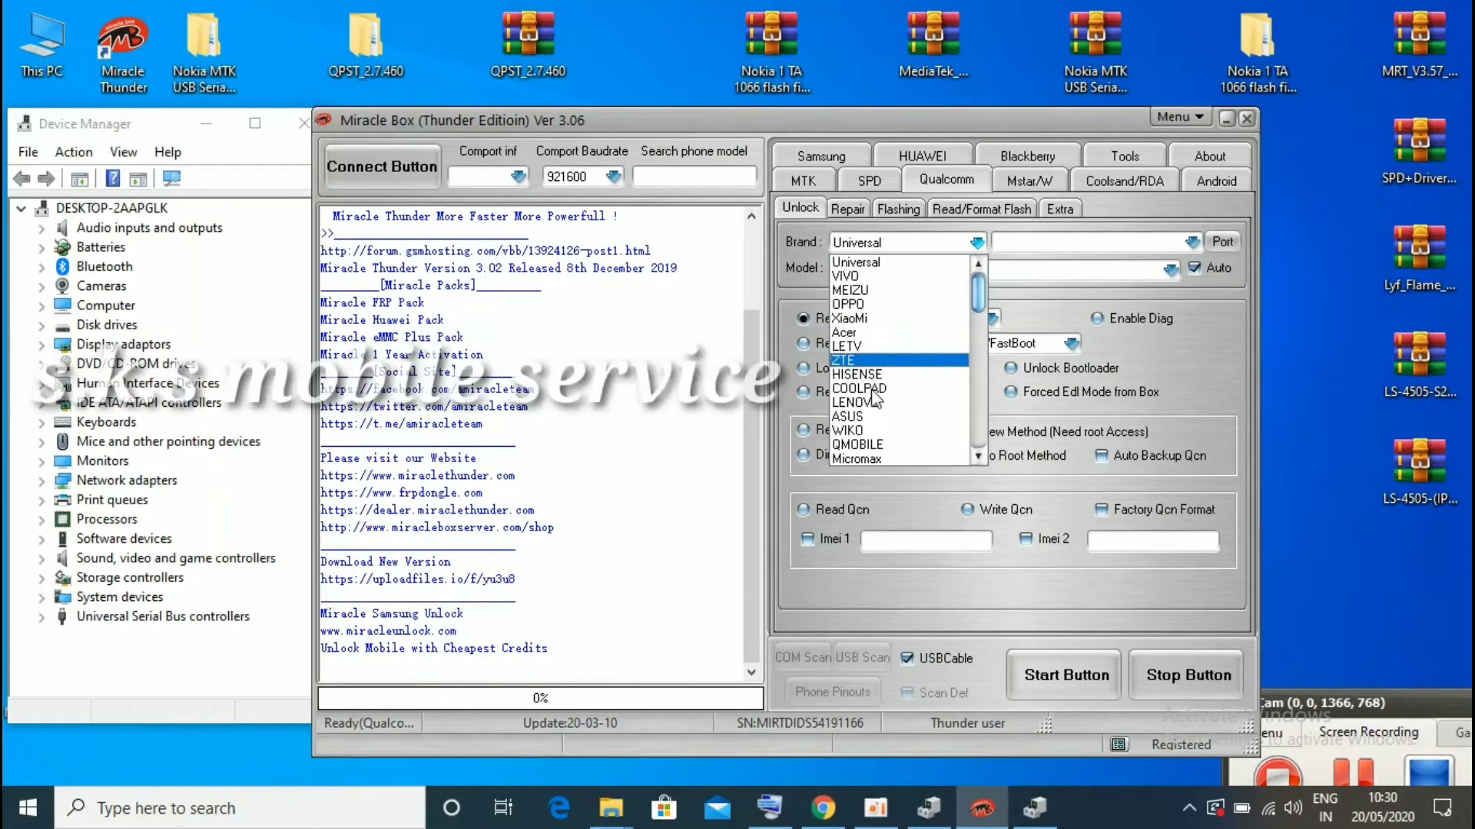
pyautogui.scroll(-6, 950, 323)
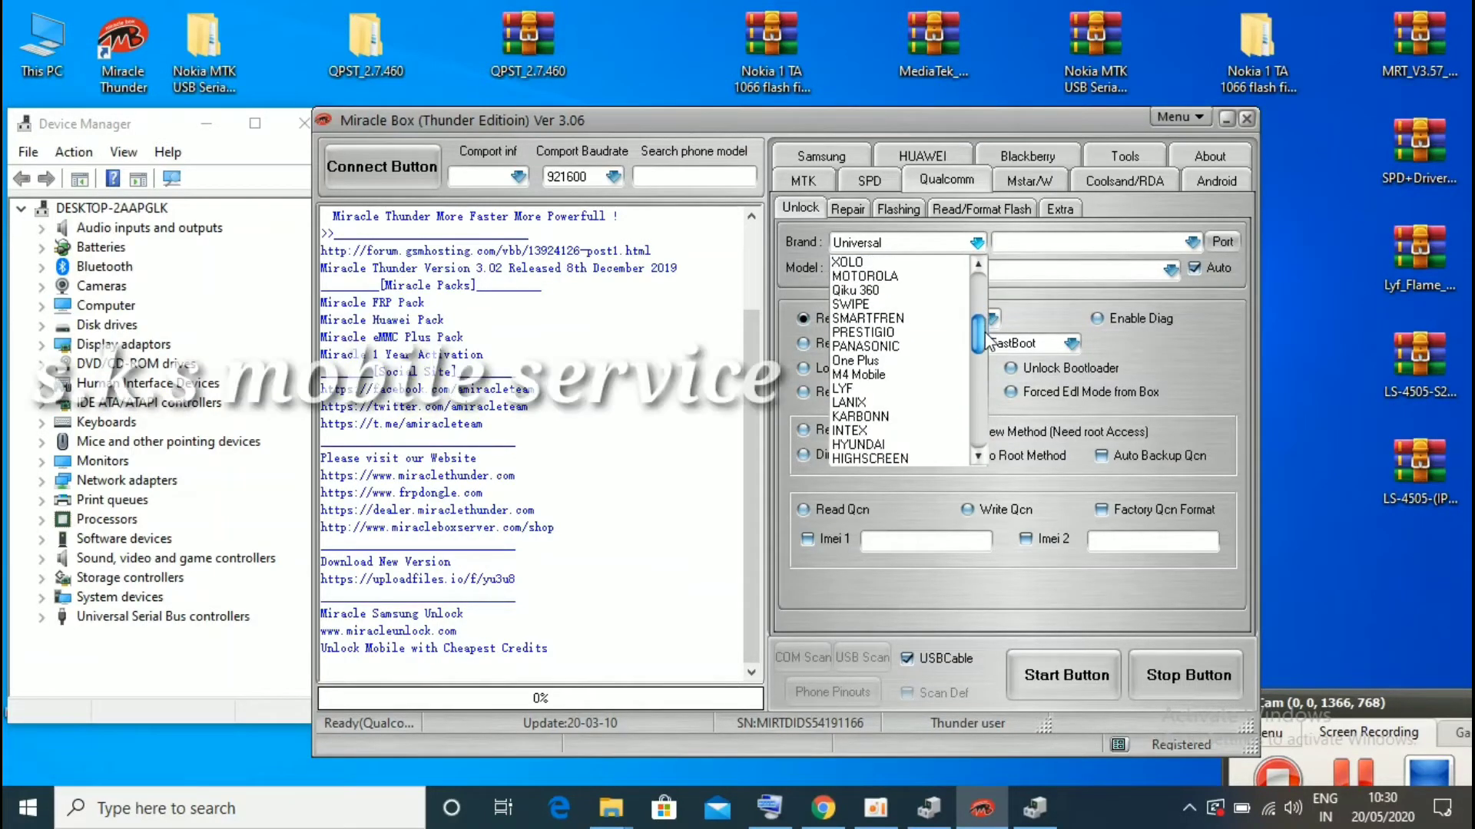
pyautogui.click(845, 388)
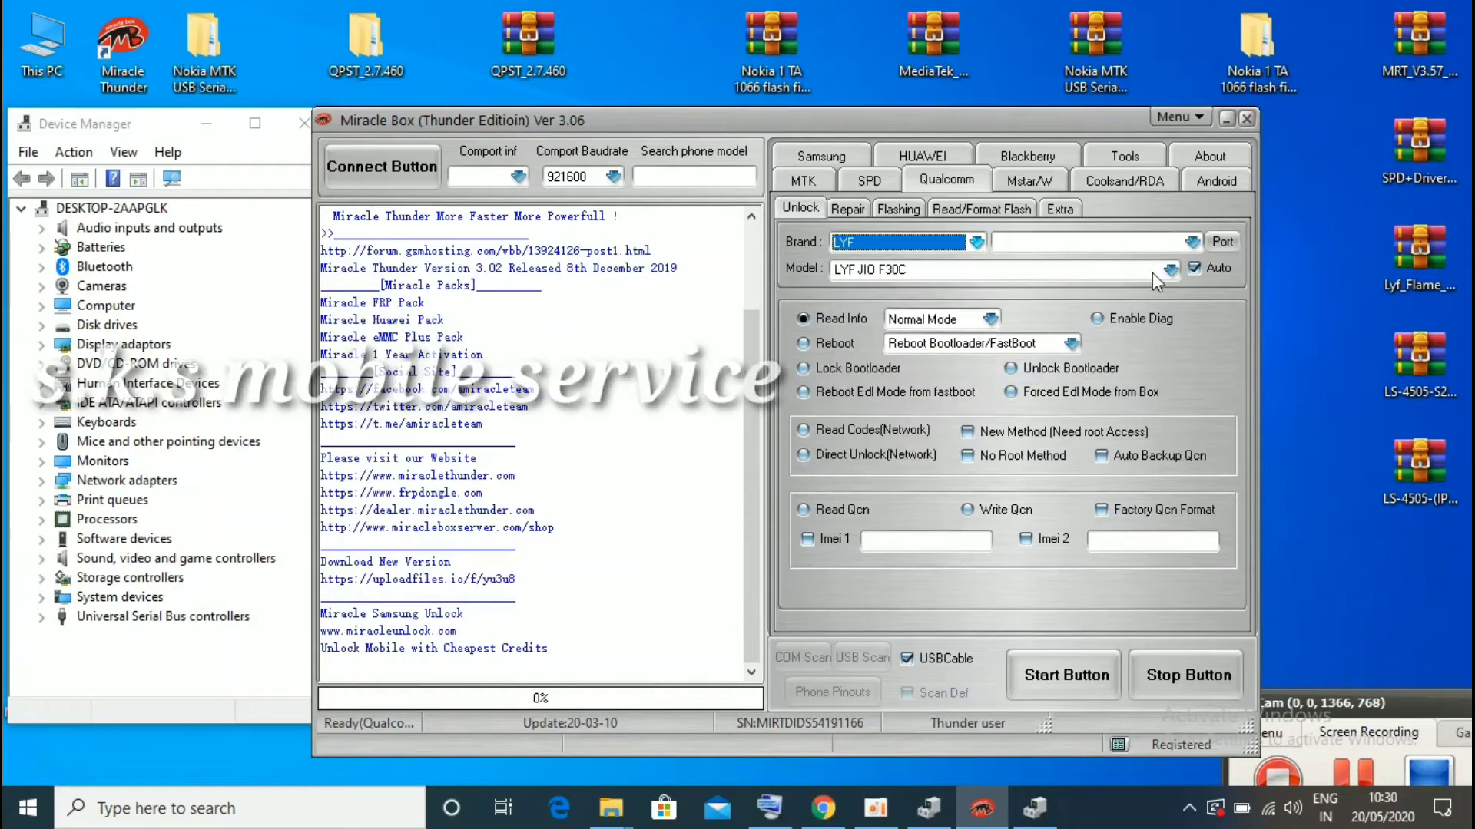
pyautogui.click(1075, 269)
pyautogui.scroll(3, 998, 346)
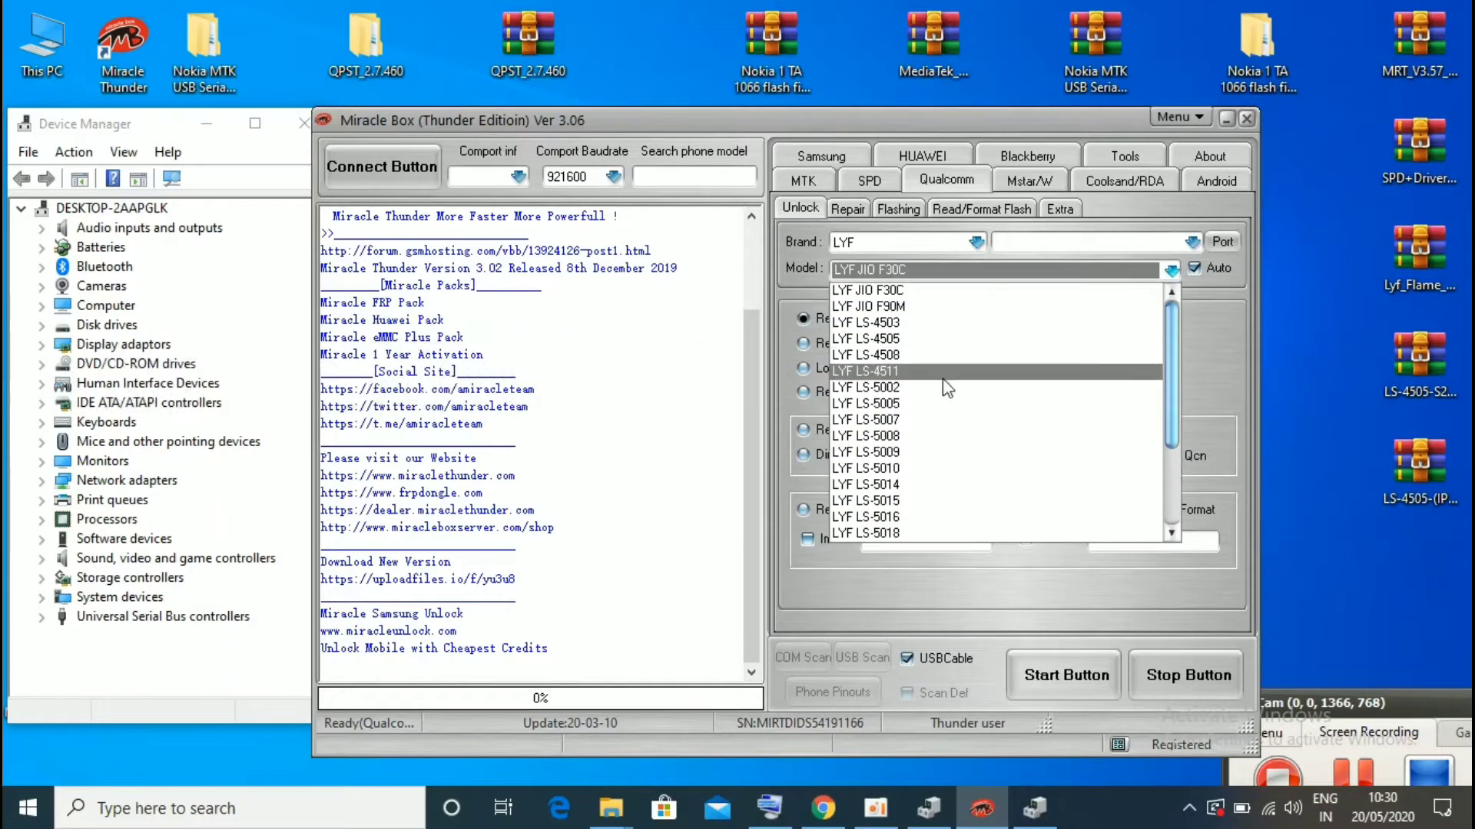
pyautogui.click(921, 342)
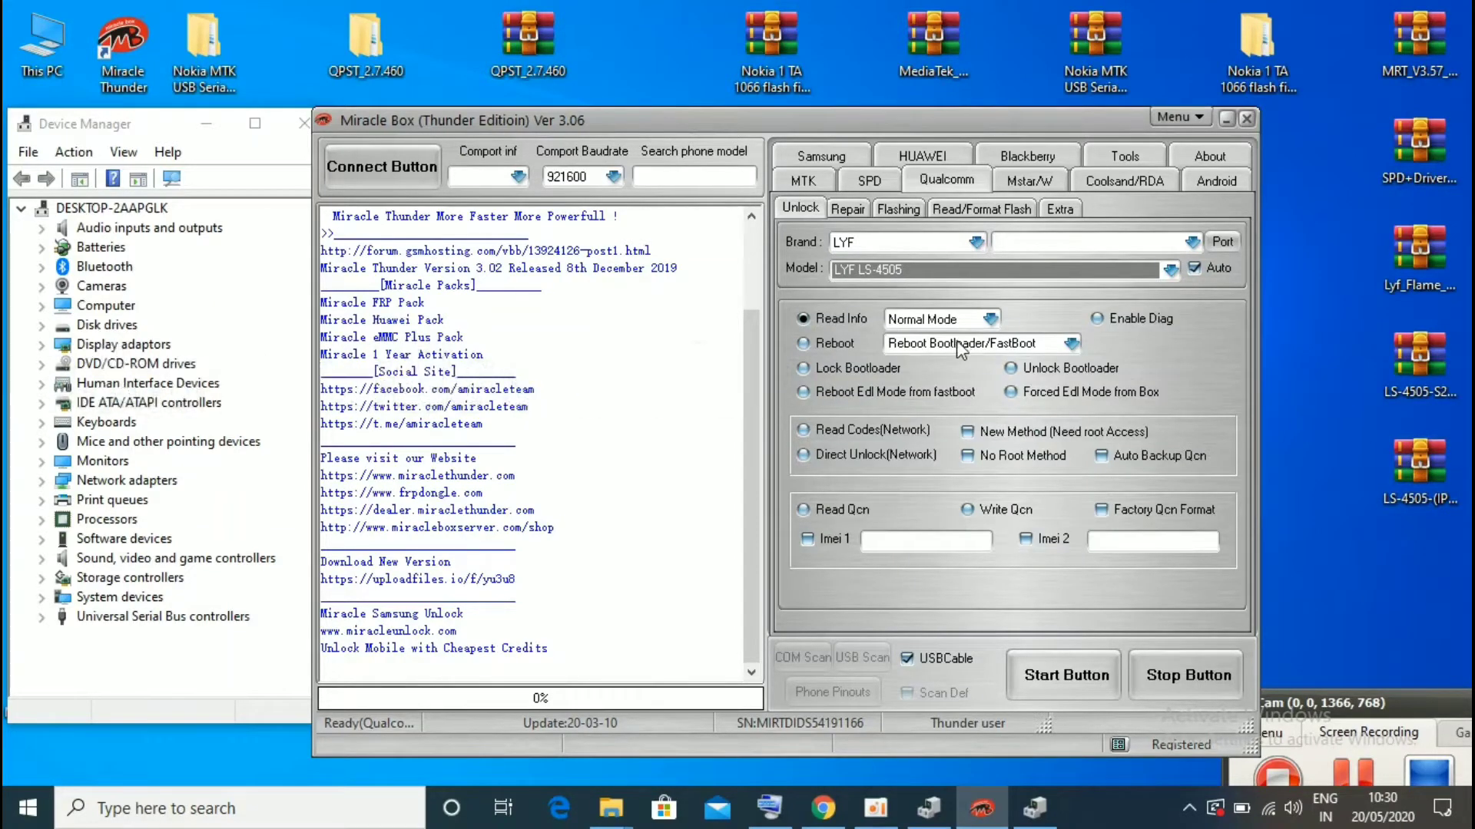
pyautogui.click(882, 209)
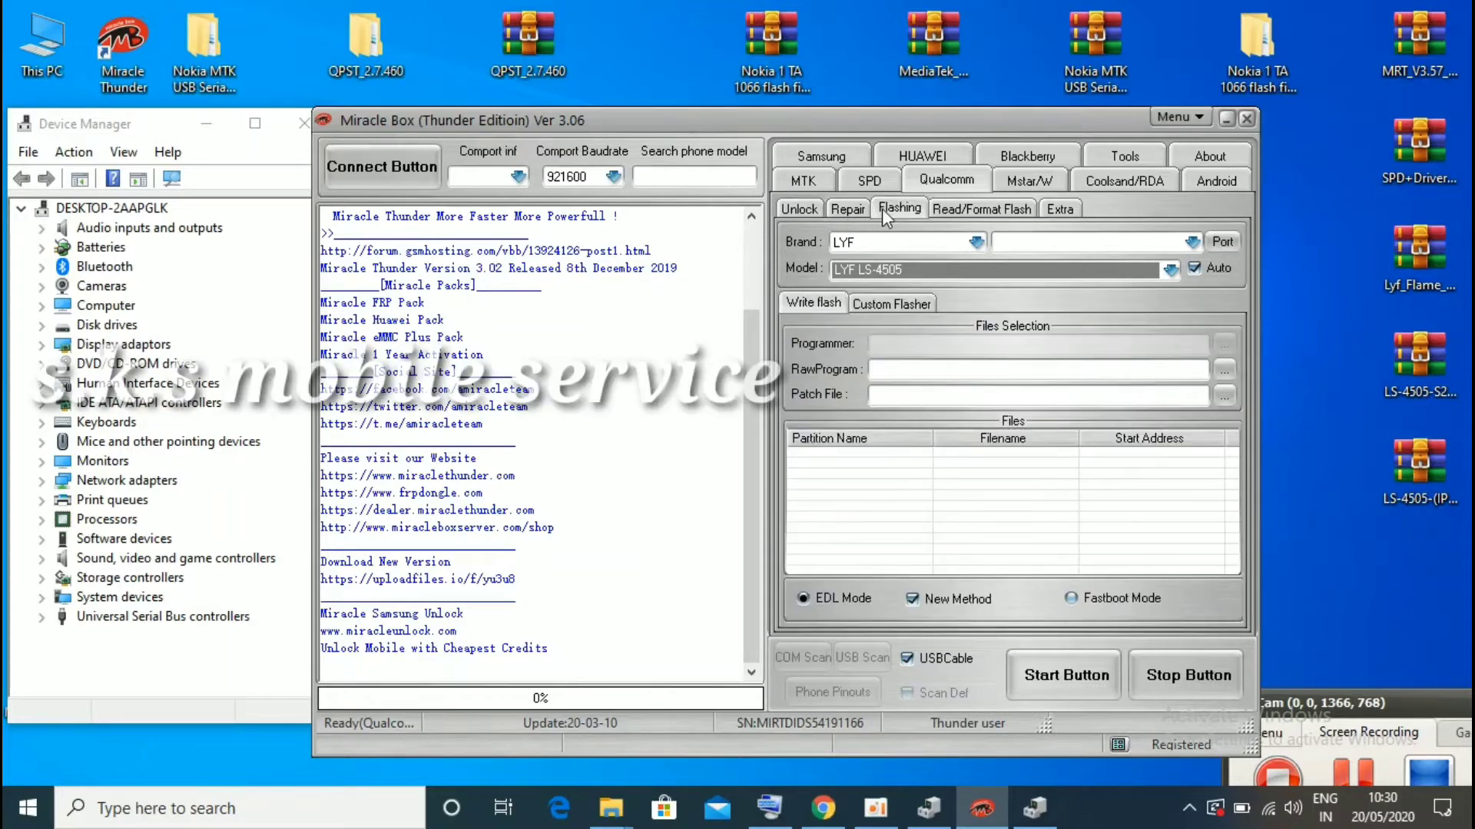
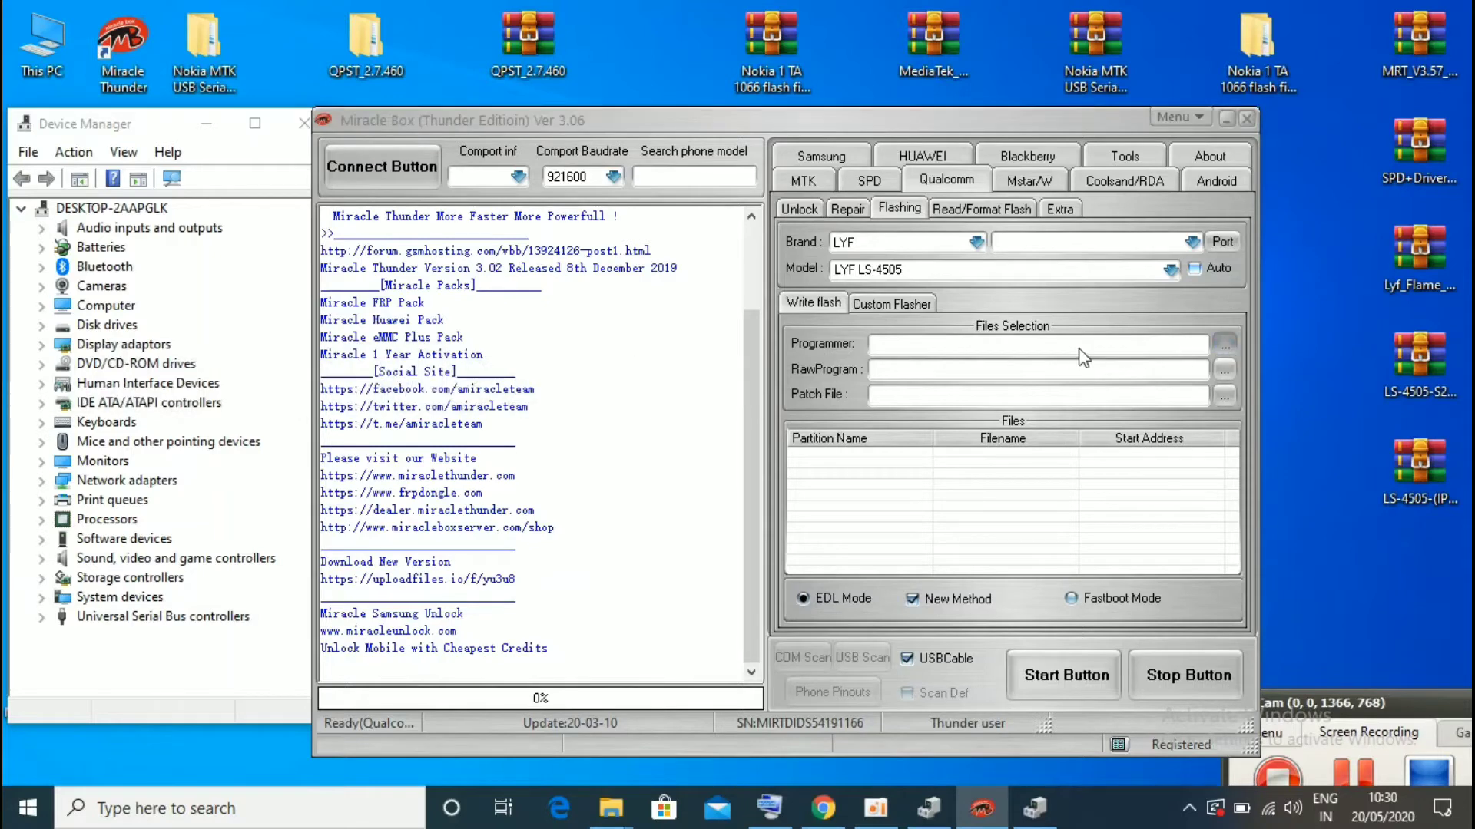
pyautogui.click(1227, 343)
pyautogui.click(505, 293)
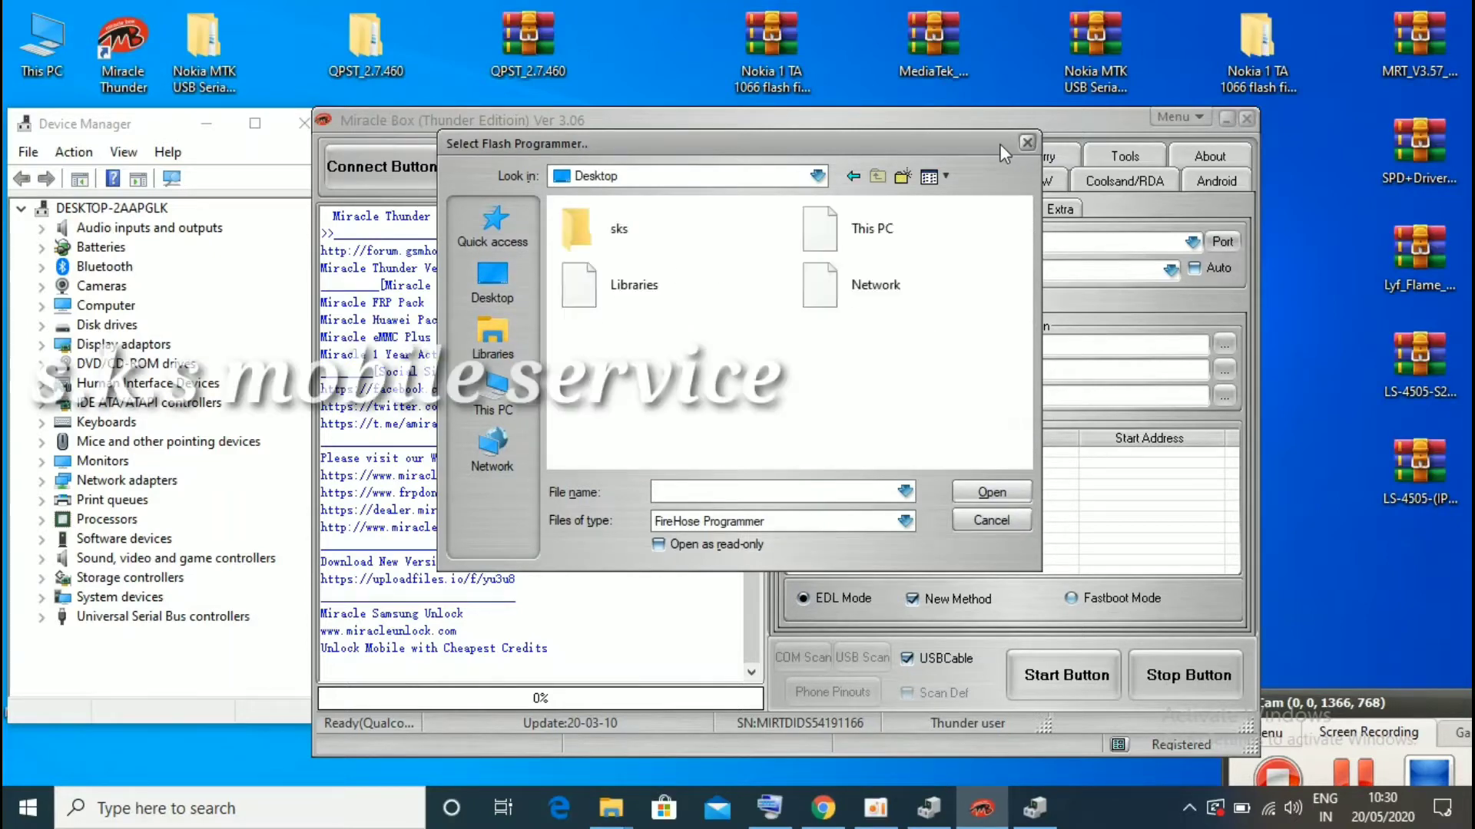
pyautogui.click(1027, 143)
# Clear the open windows, move the extracted Lyf_Flame folder to a free area of the desktop and inspect its Firmware subfolder
pyautogui.click(1226, 118)
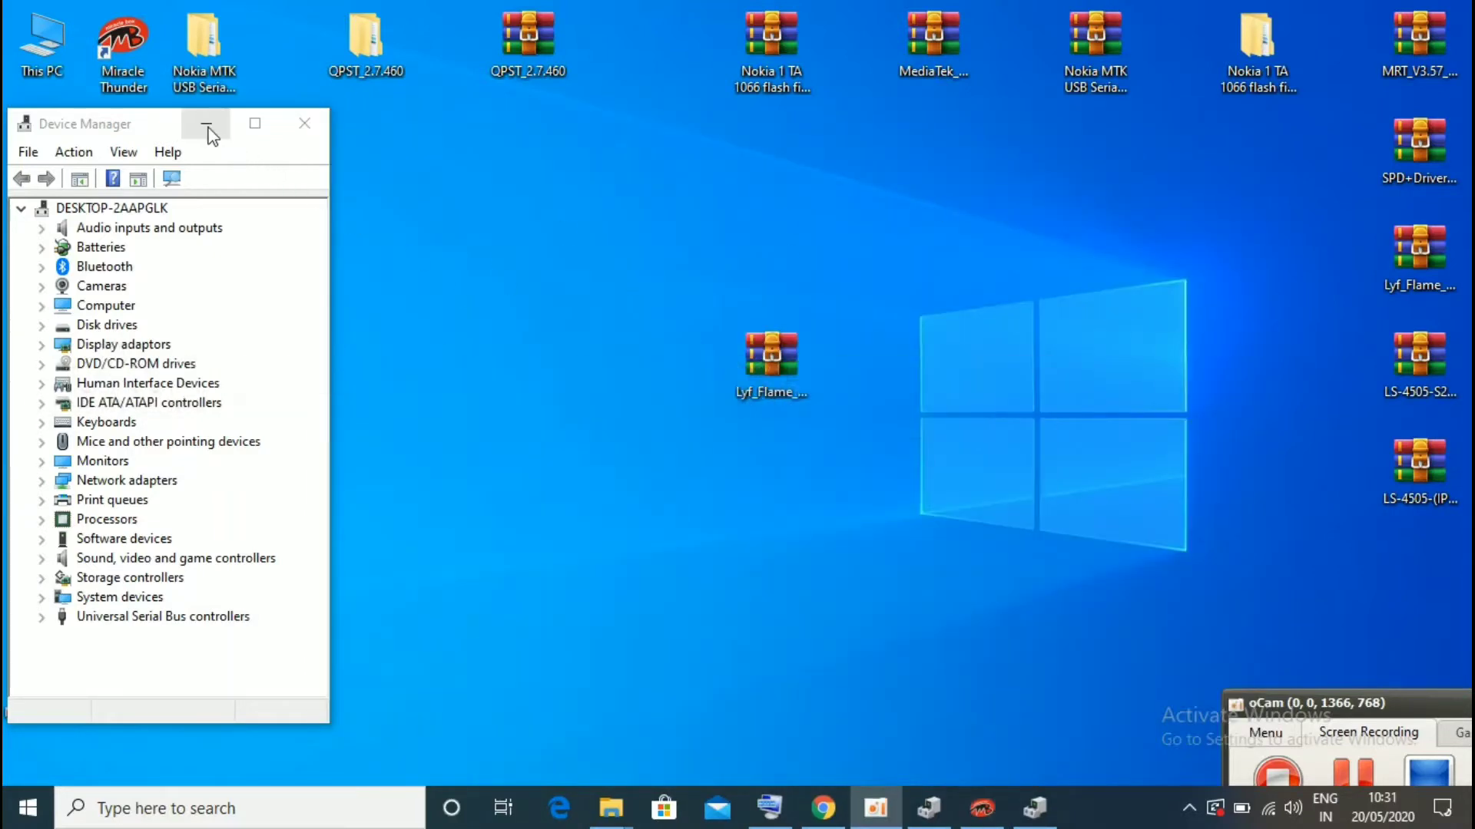
pyautogui.click(206, 123)
pyautogui.moveTo(136, 685); pyautogui.dragTo(602, 489)
pyautogui.doubleClick(604, 468)
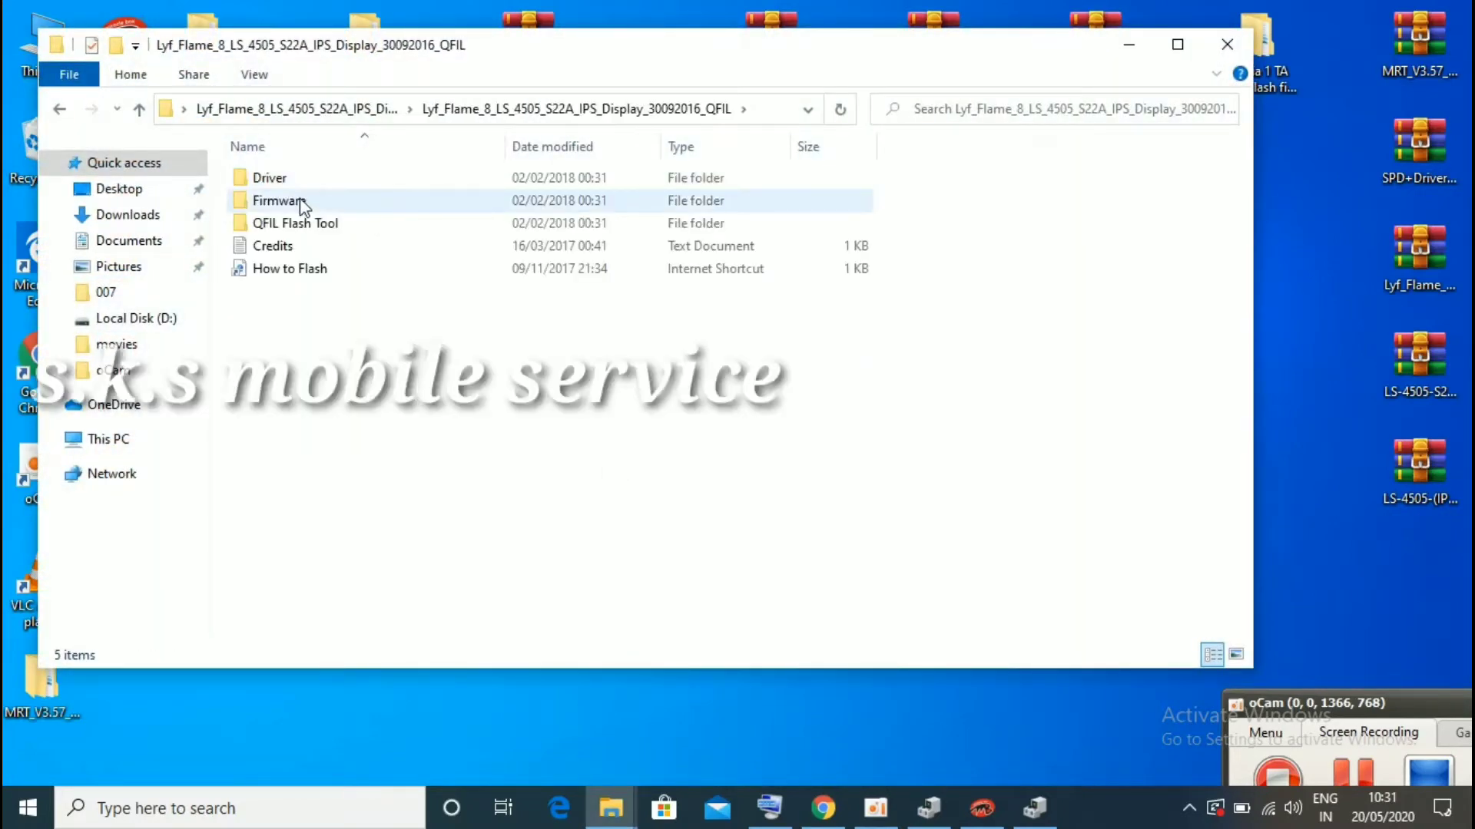
pyautogui.doubleClick(300, 198)
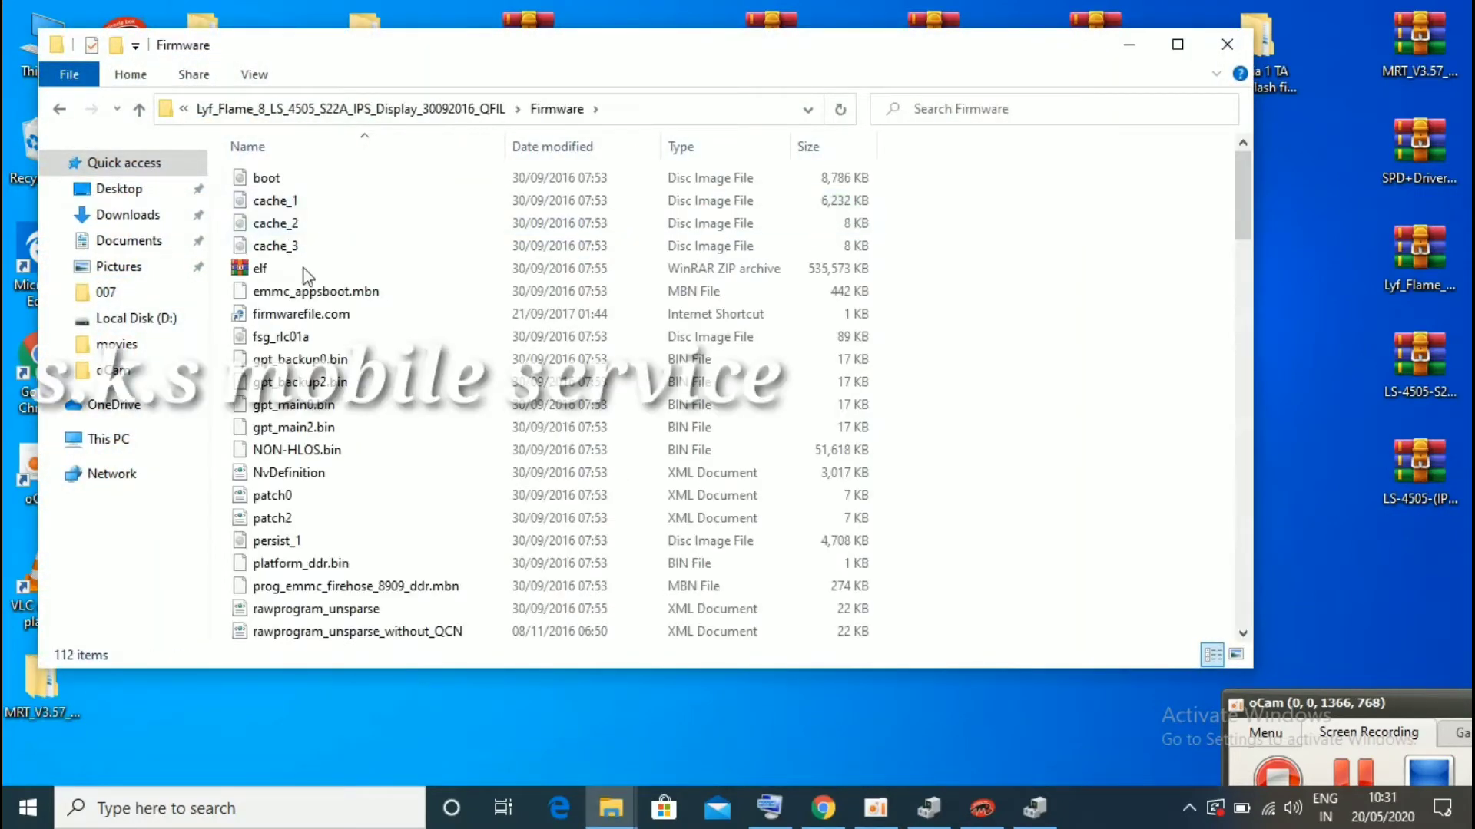
pyautogui.click(1226, 43)
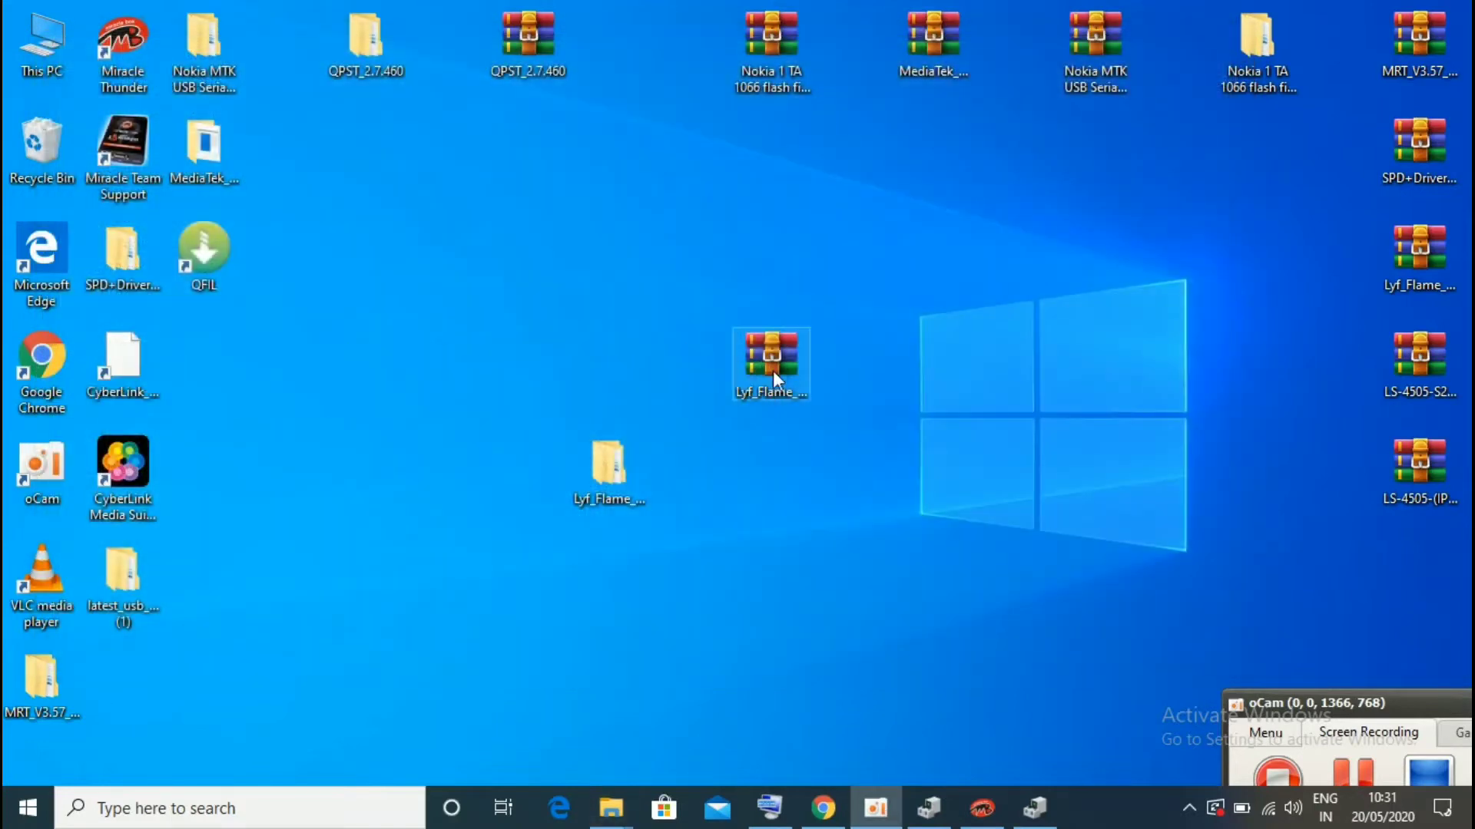
# Bring back the Miracle Box and Device Manager windows and reposition Miracle Box with its flashing options in front
pyautogui.click(982, 808)
pyautogui.click(1043, 820)
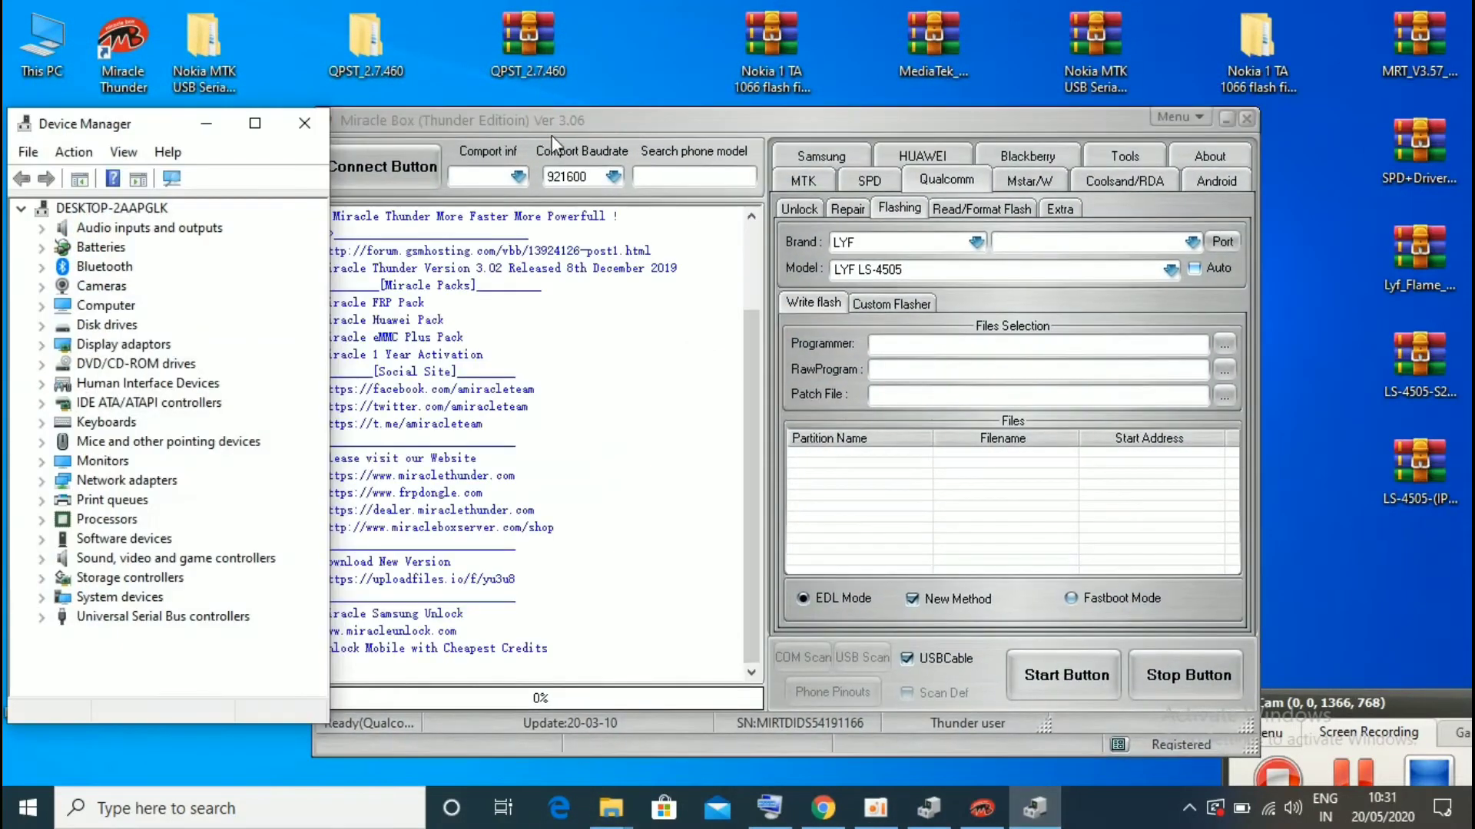
pyautogui.moveTo(580, 116); pyautogui.dragTo(533, 122)
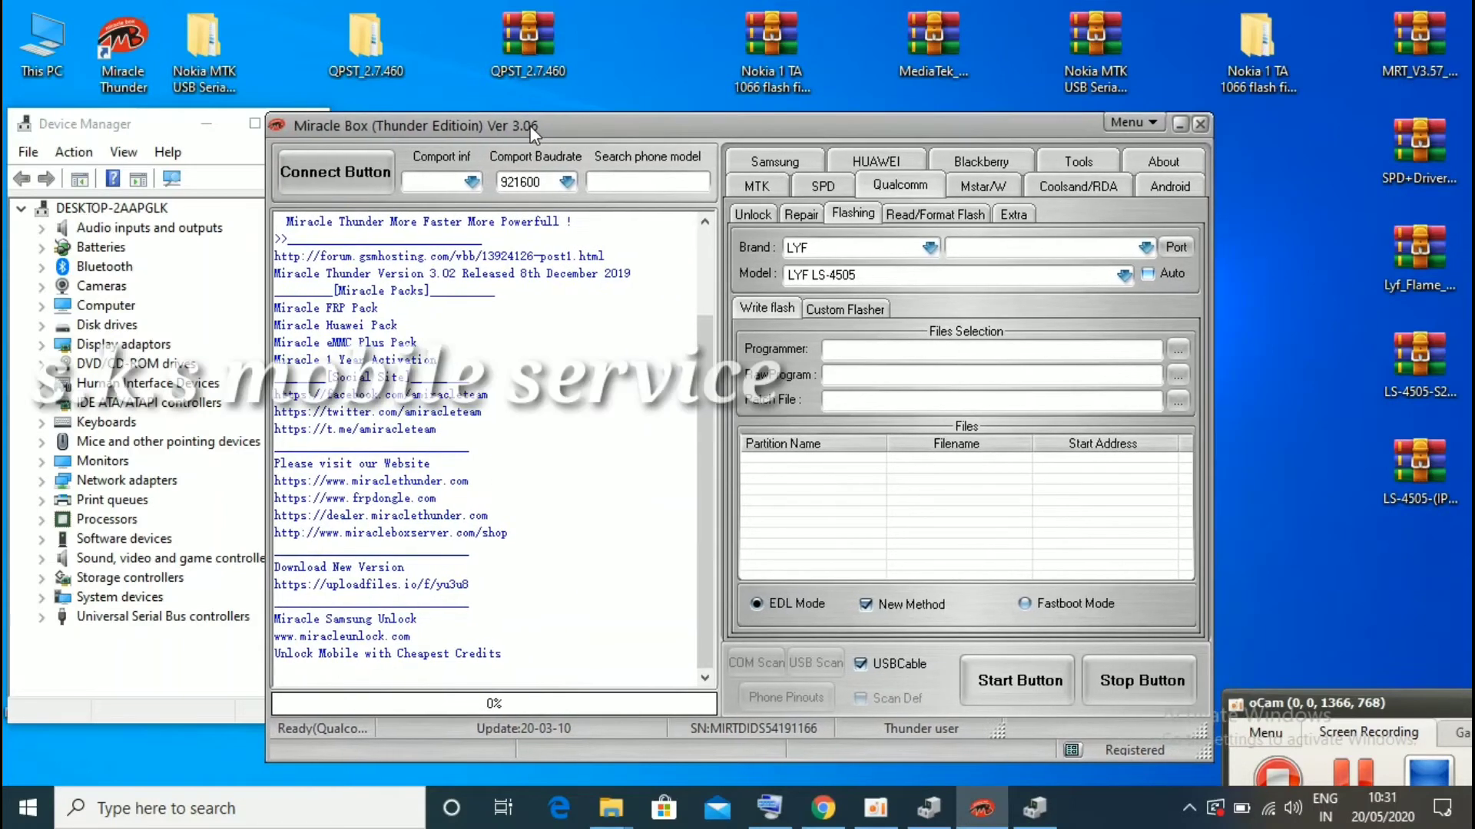
# Load prog_emmc_firehose_8909_ddr.mbn as the Programmer file from the Firmware subfolder of the Lyf_Flame_8_LS_4505 folder on the desktop
pyautogui.click(1176, 349)
pyautogui.click(493, 280)
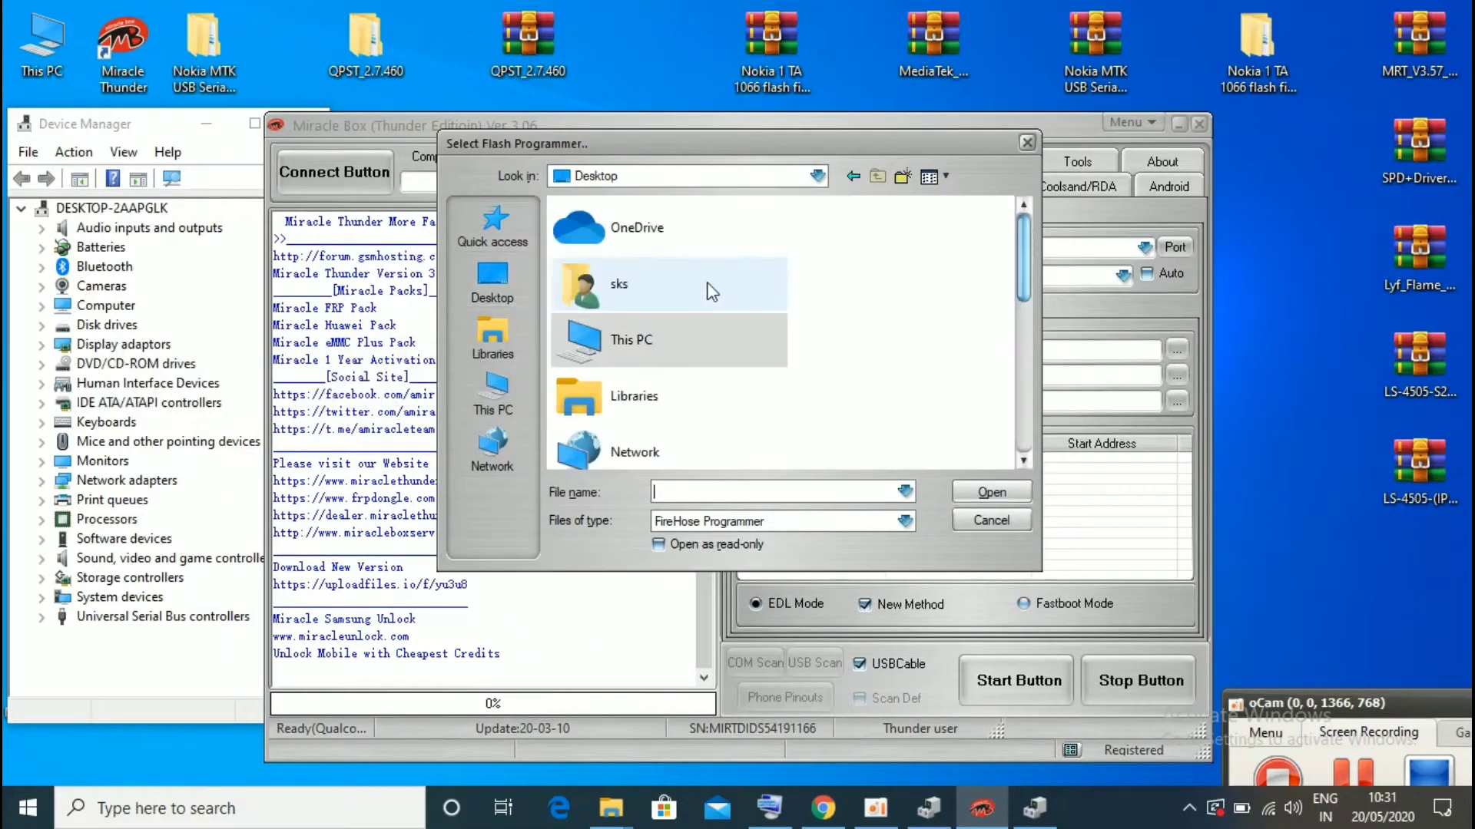
pyautogui.moveTo(1023, 287); pyautogui.dragTo(1021, 353)
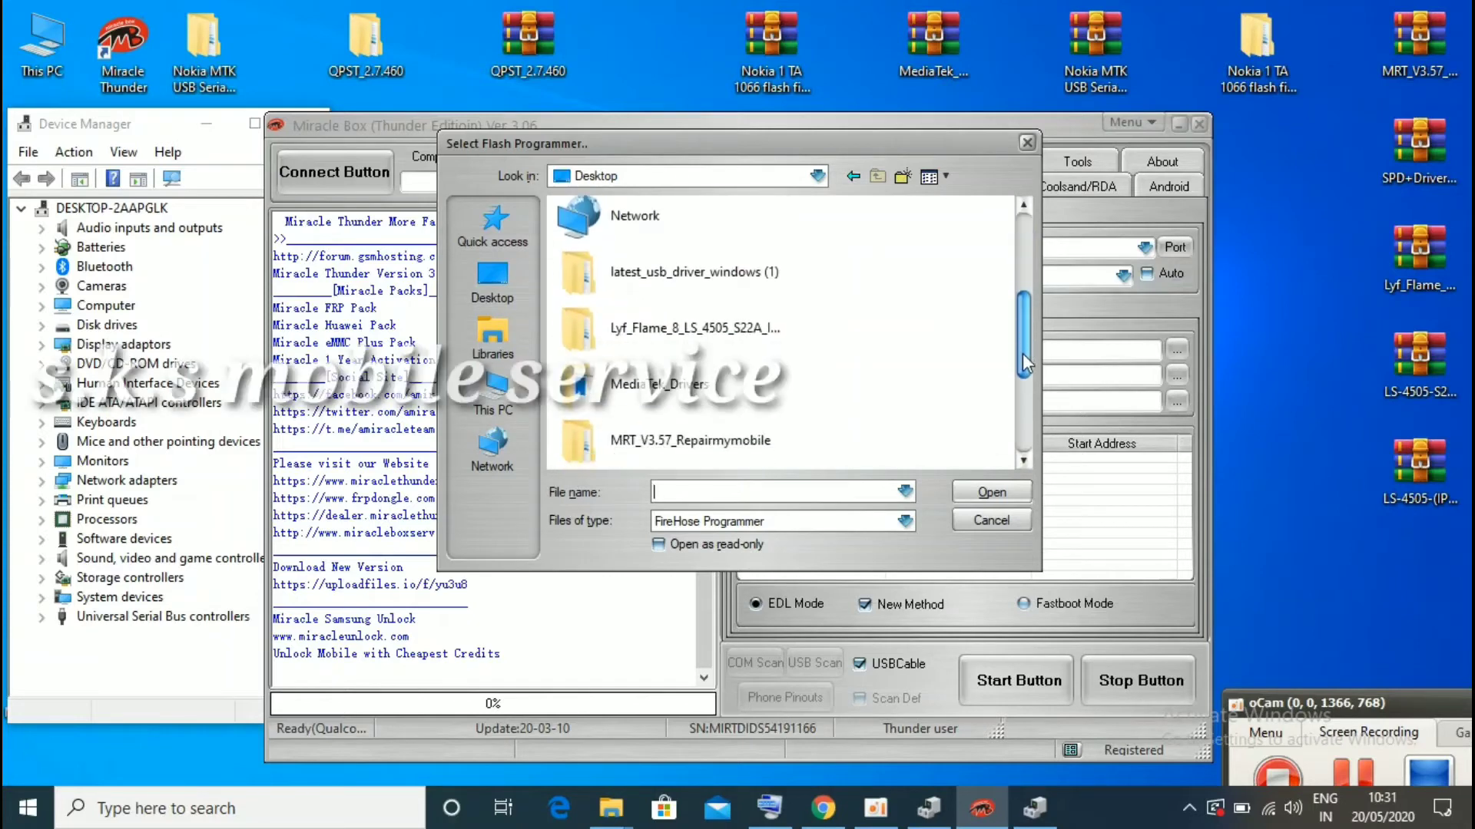
pyautogui.doubleClick(713, 330)
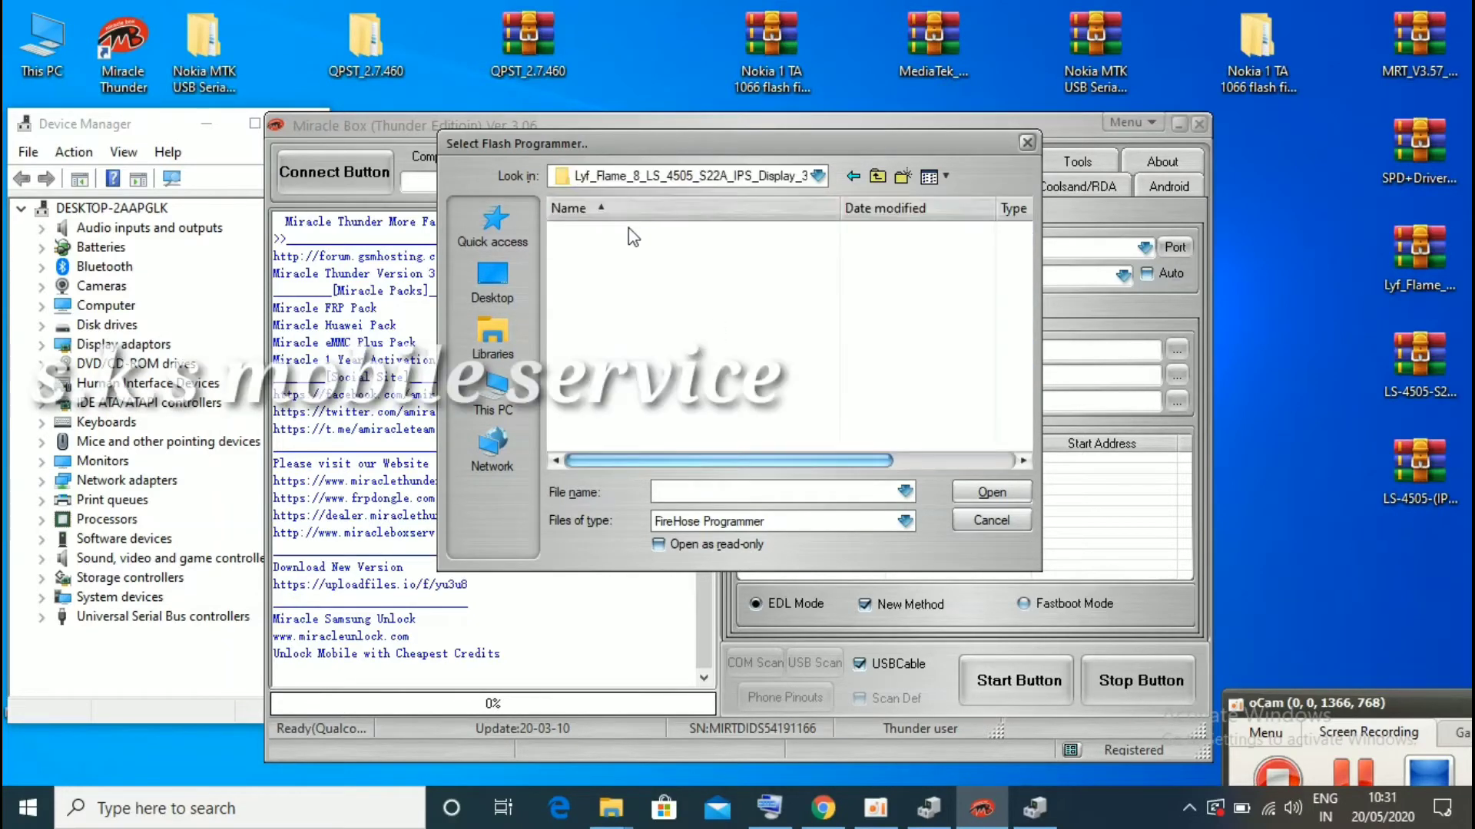
pyautogui.click(607, 252)
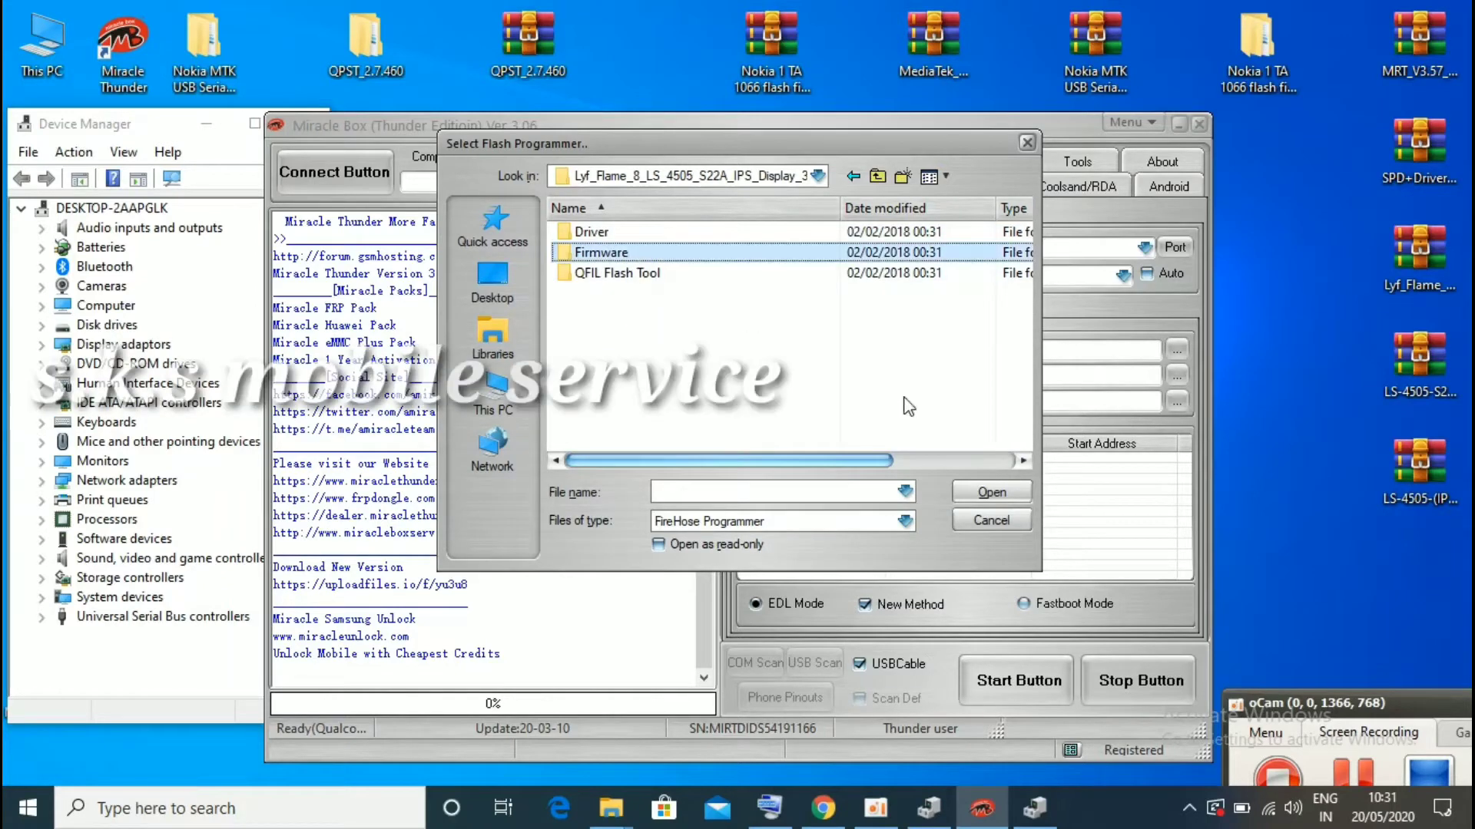
pyautogui.click(970, 493)
pyautogui.click(637, 232)
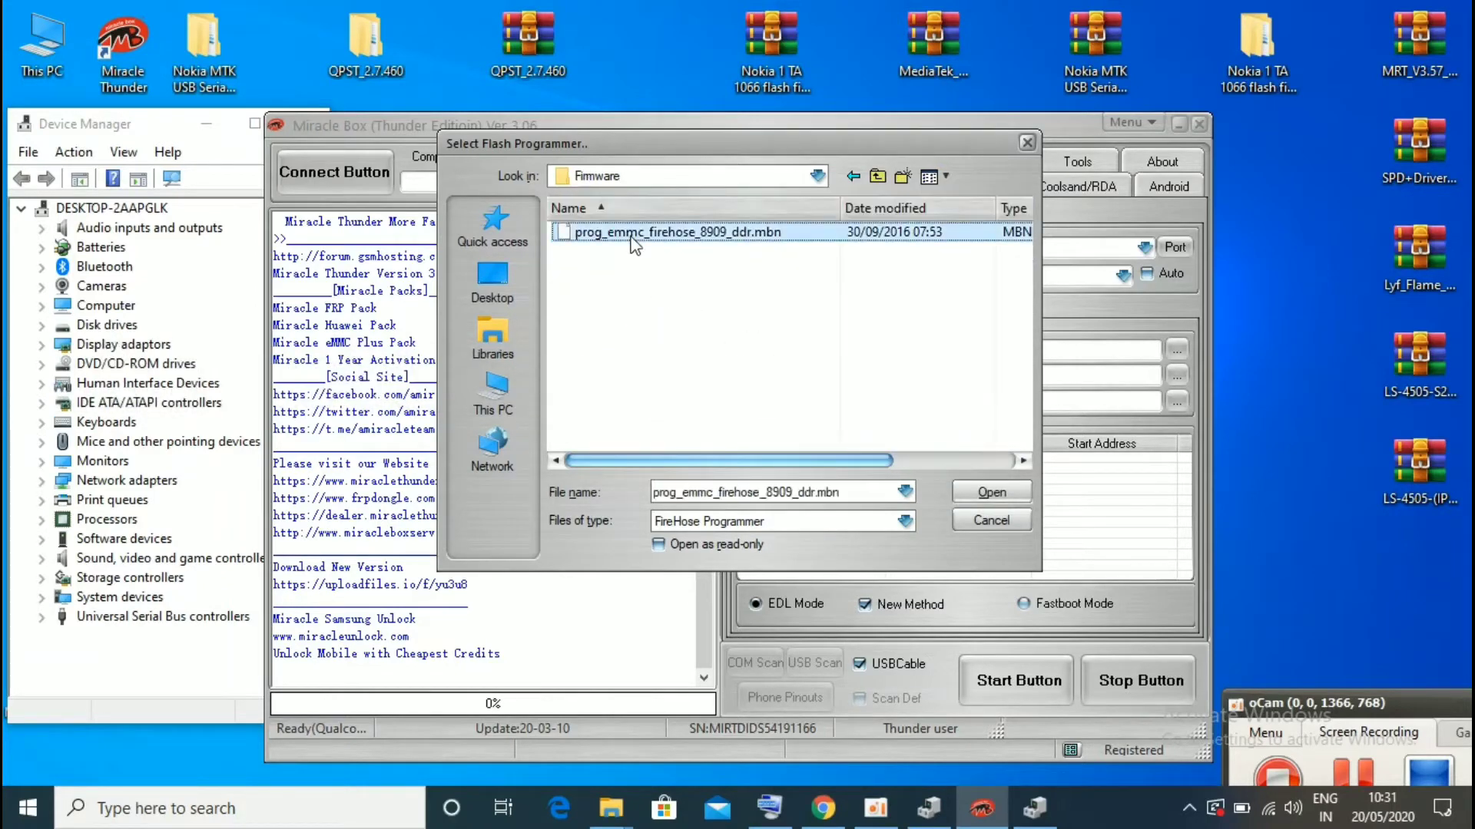
pyautogui.click(985, 495)
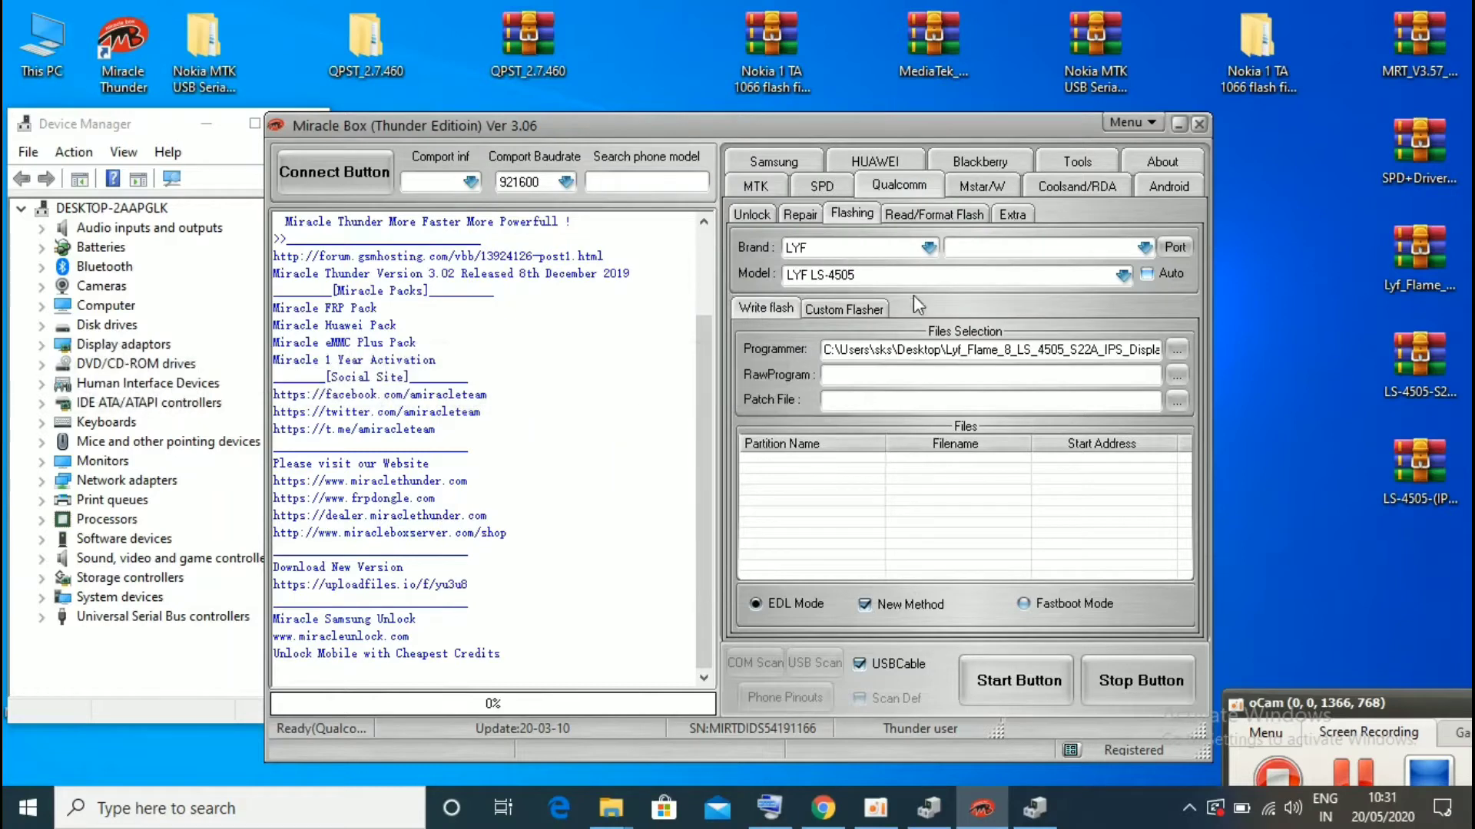
# Load rawprogram_unsparse as the RawProgram file and patch0 as the Patch File from the same Firmware folder
pyautogui.click(1178, 375)
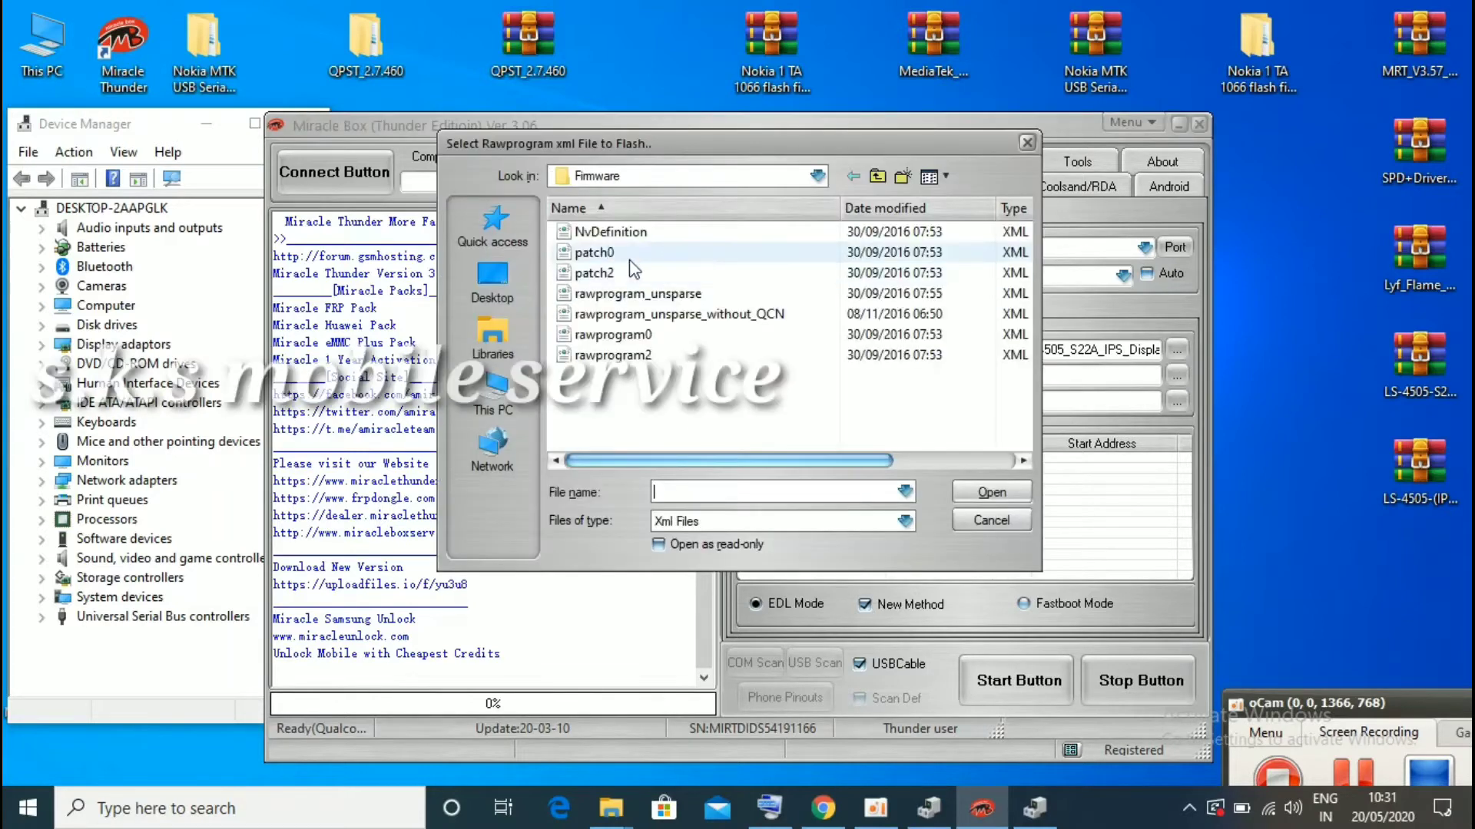
pyautogui.click(649, 294)
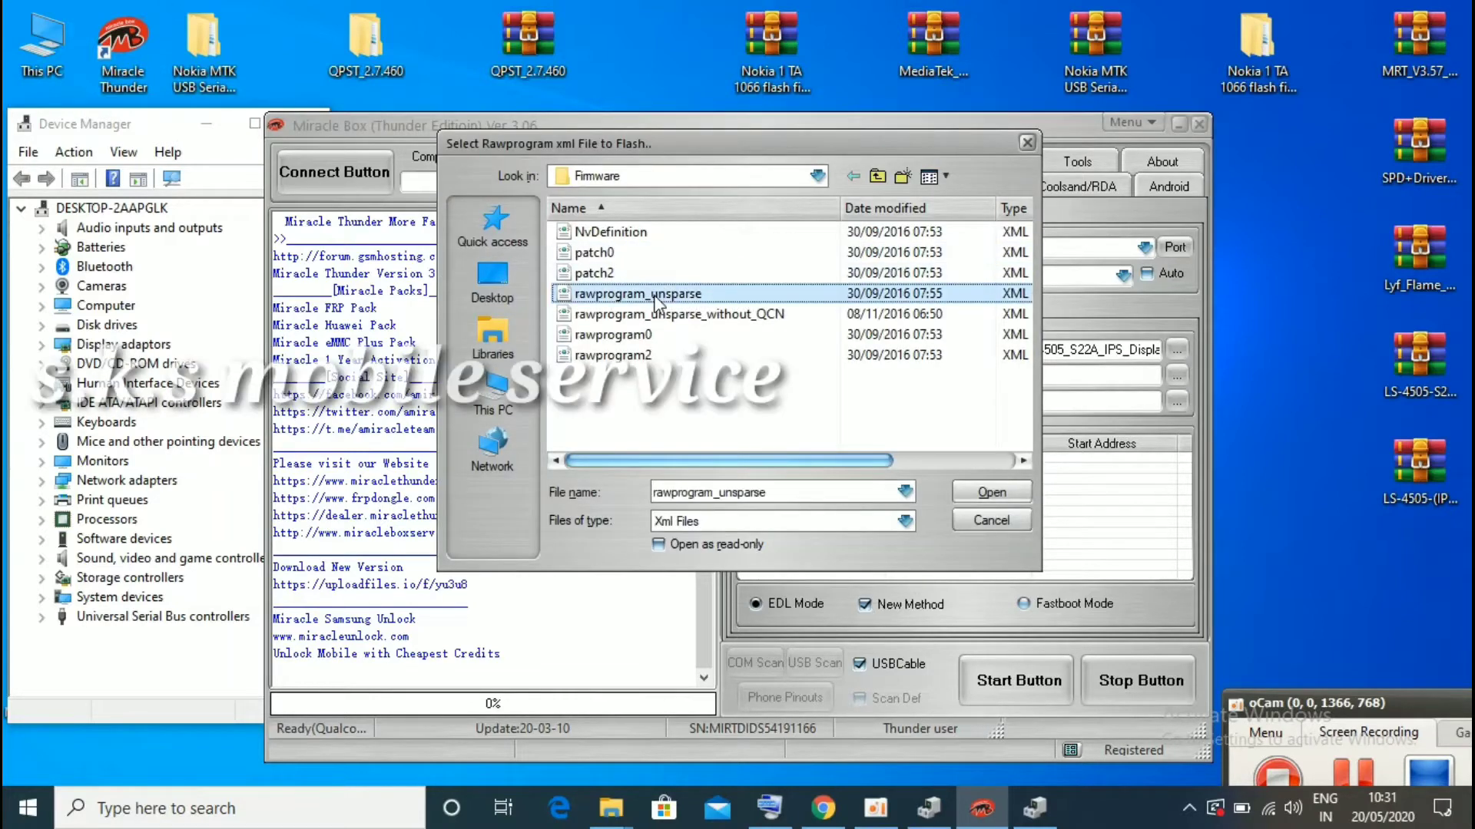
pyautogui.click(992, 492)
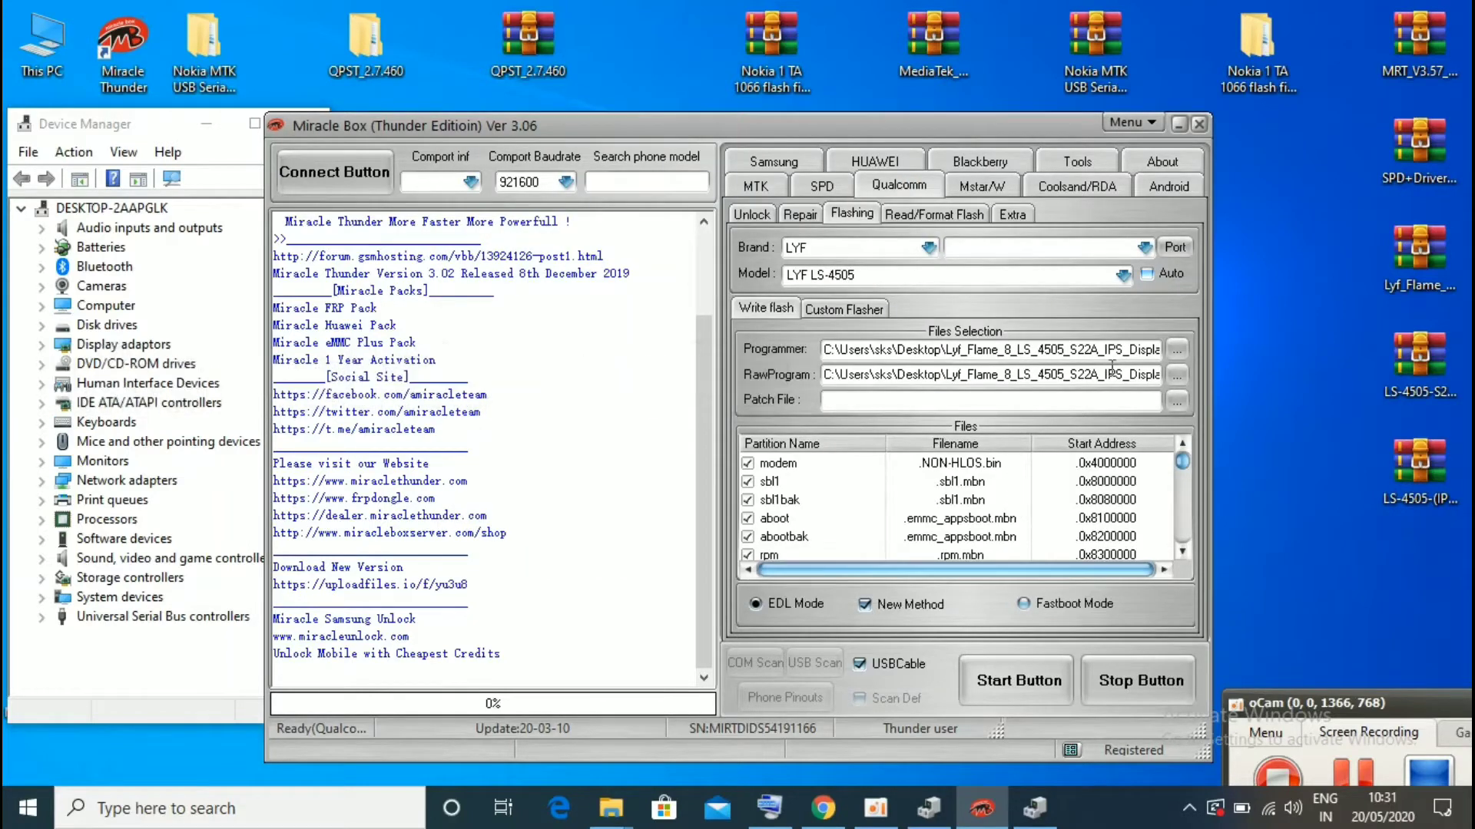
pyautogui.click(1174, 402)
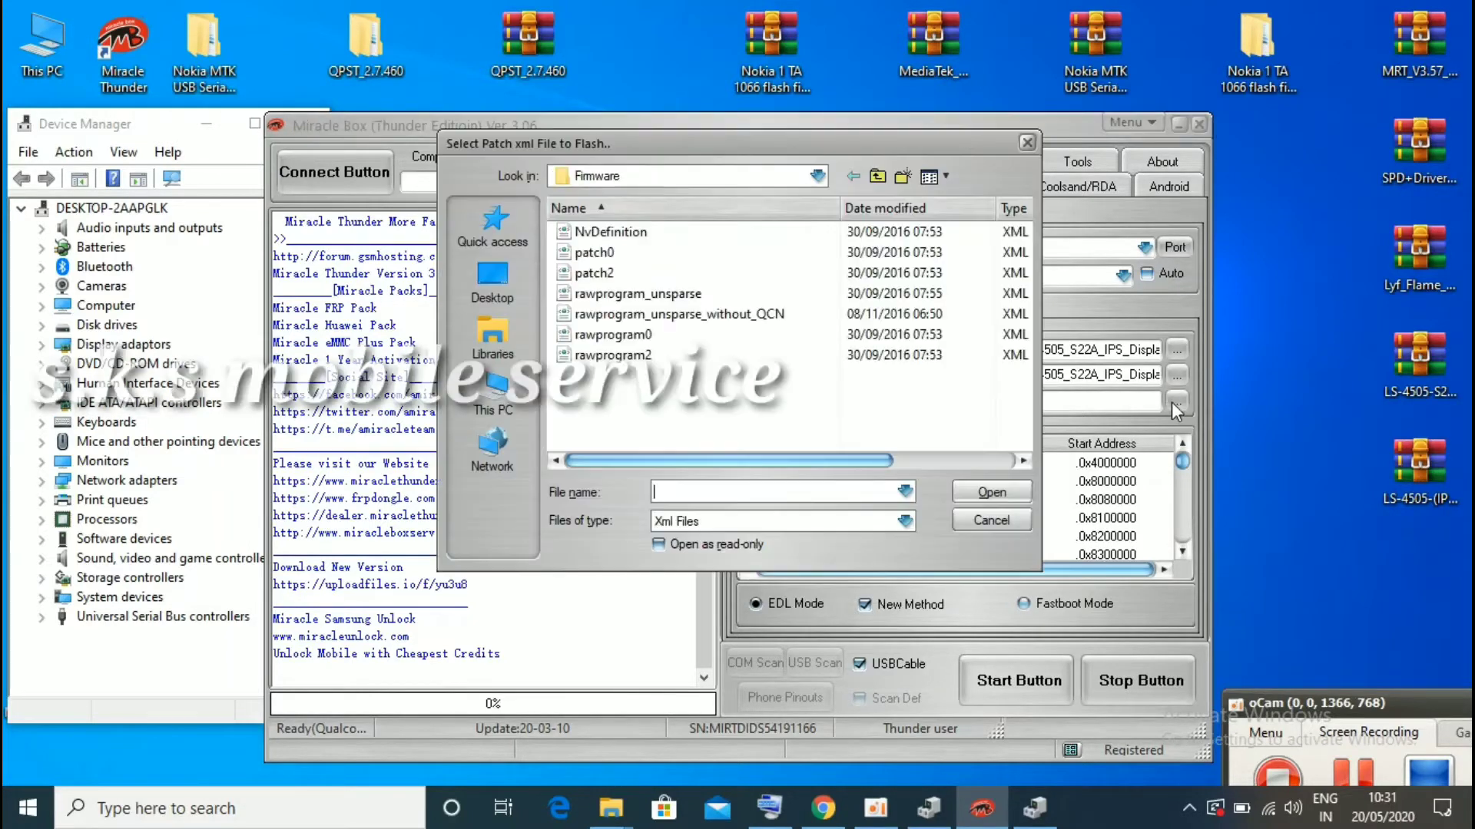
pyautogui.click(595, 252)
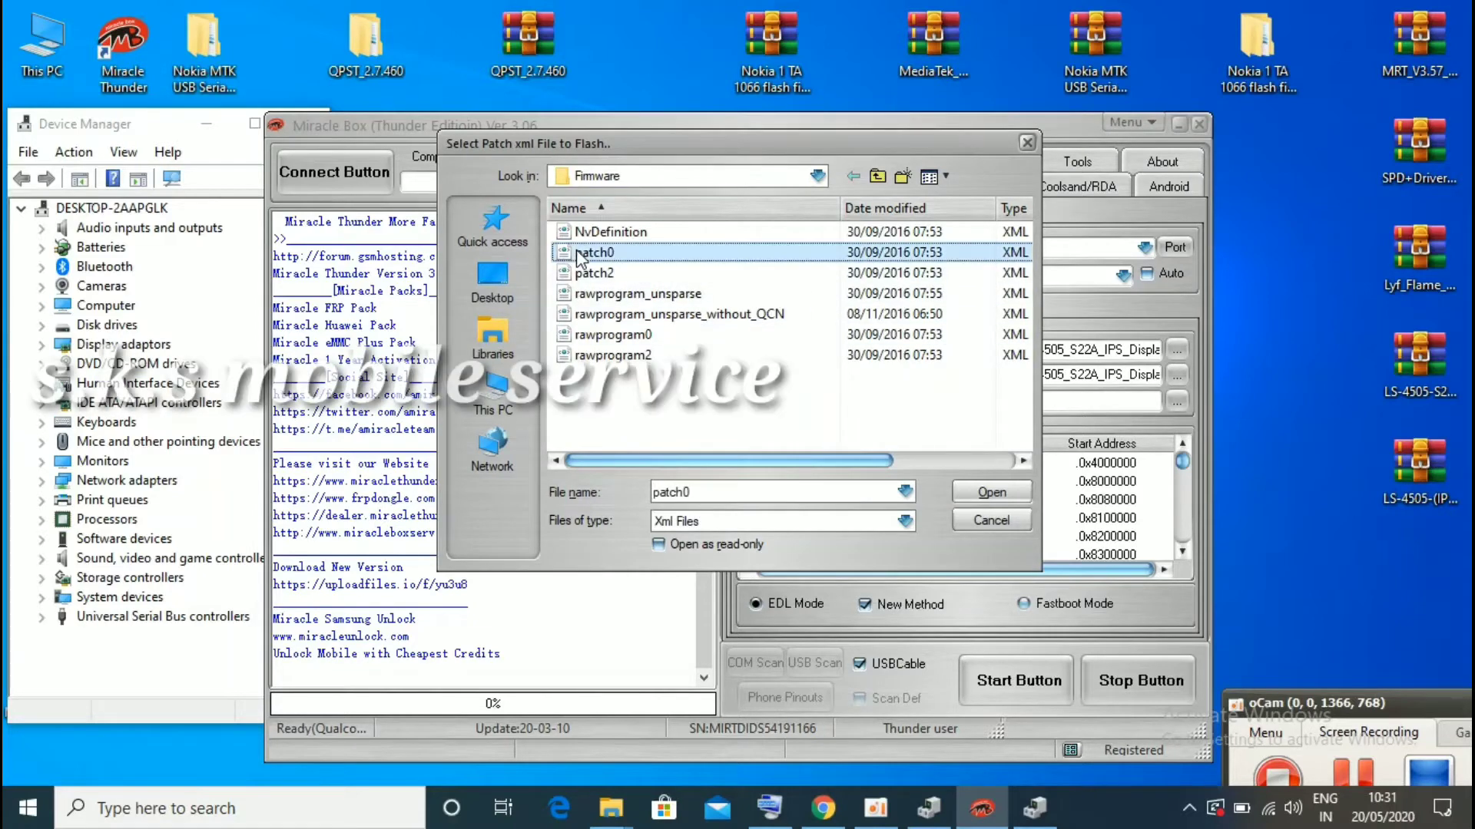
pyautogui.click(985, 495)
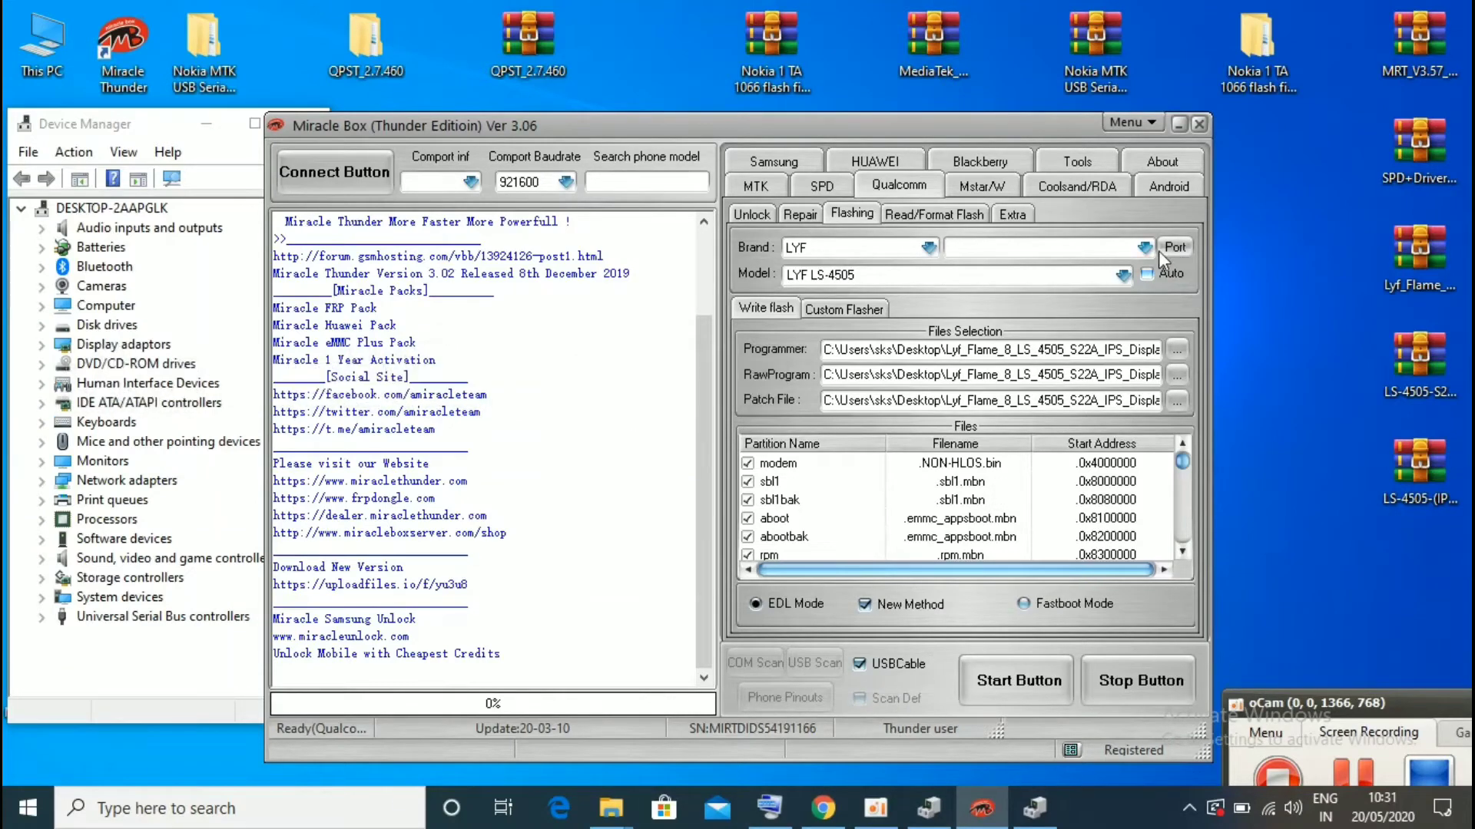
# Check the connected phone under Ports (COM & LPT) in Device Manager and select COM8 (Qualcomm HS-USB QDLoader) as Miracle Box's port
pyautogui.click(1360, 776)
pyautogui.doubleClick(131, 499)
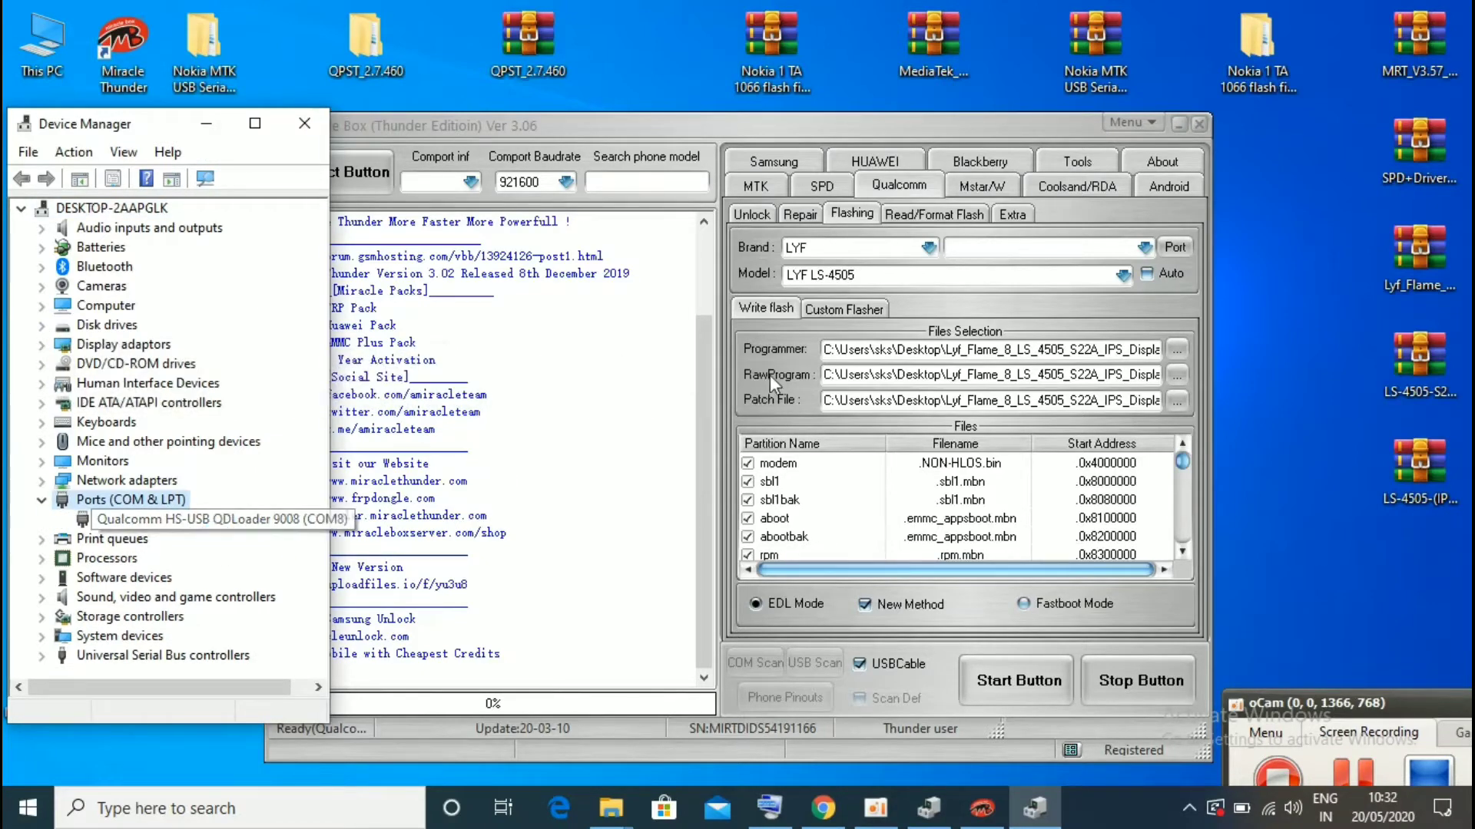
pyautogui.click(1087, 261)
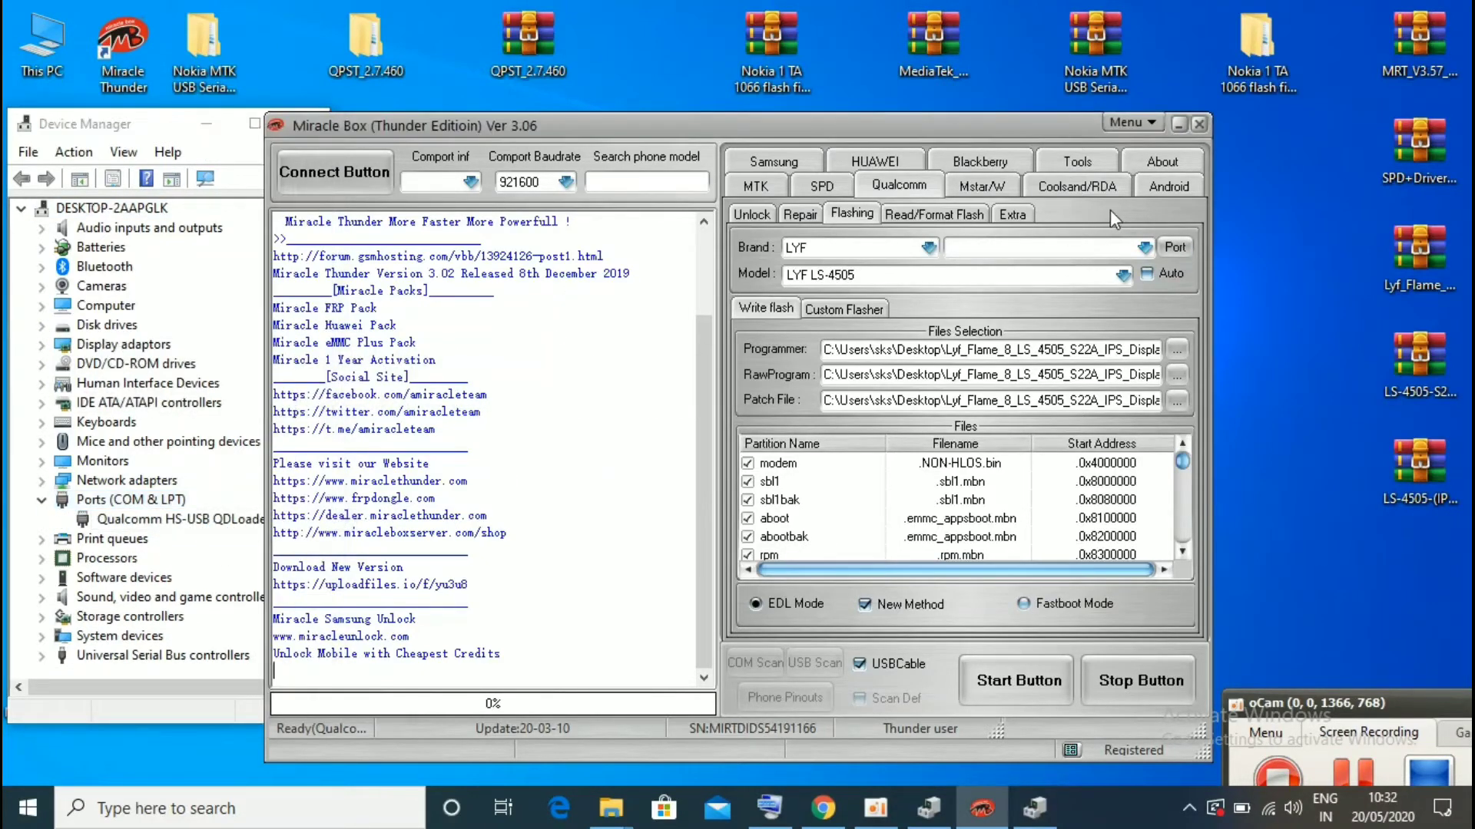
pyautogui.click(1146, 247)
pyautogui.click(1144, 247)
pyautogui.click(1103, 263)
pyautogui.click(1144, 248)
pyautogui.click(1021, 263)
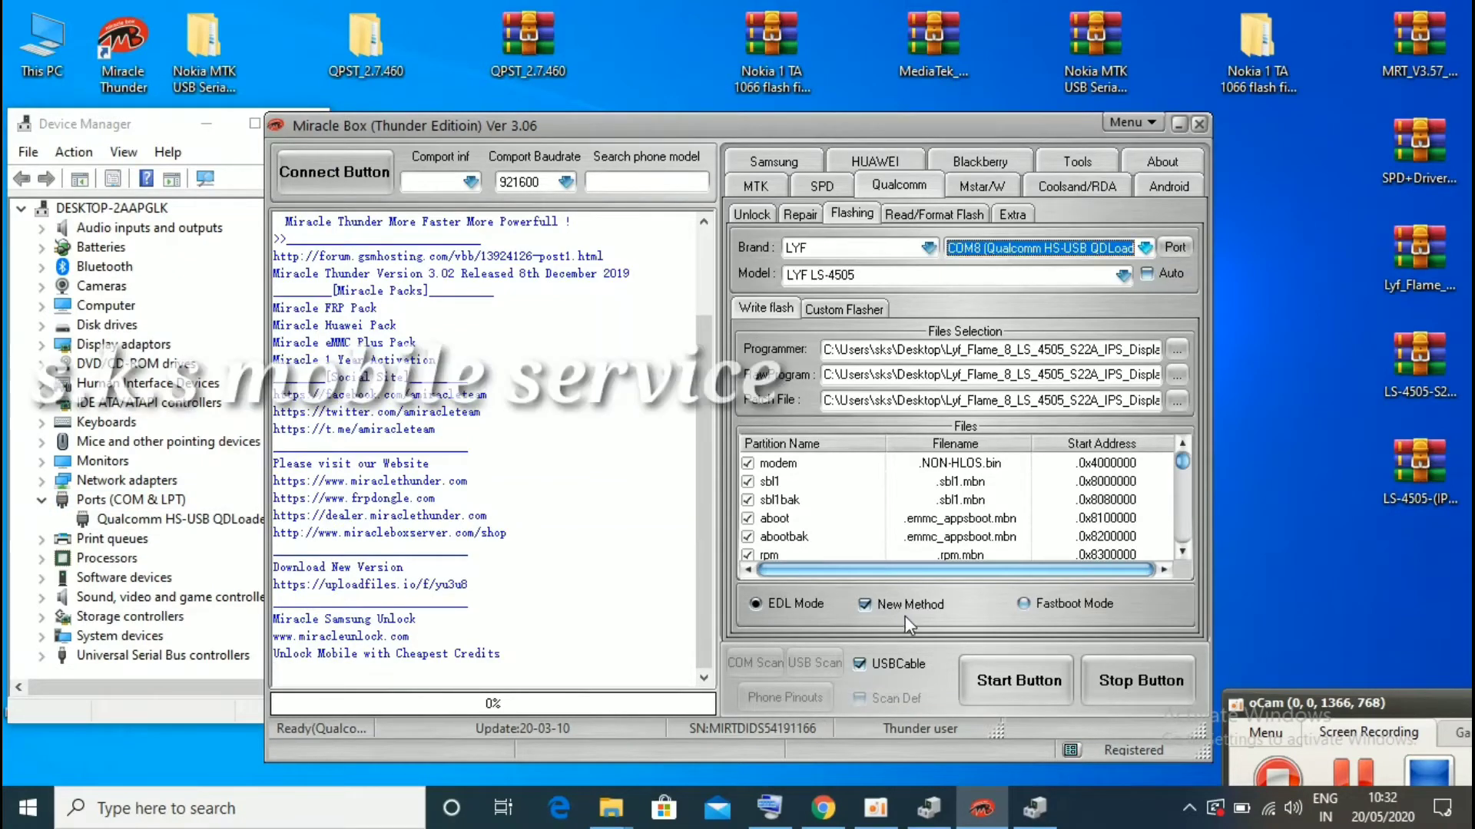
# Switch off New Method, keep EDL Mode, and start flashing the phone with the loaded firmware files
pyautogui.click(880, 606)
pyautogui.click(877, 606)
pyautogui.click(877, 604)
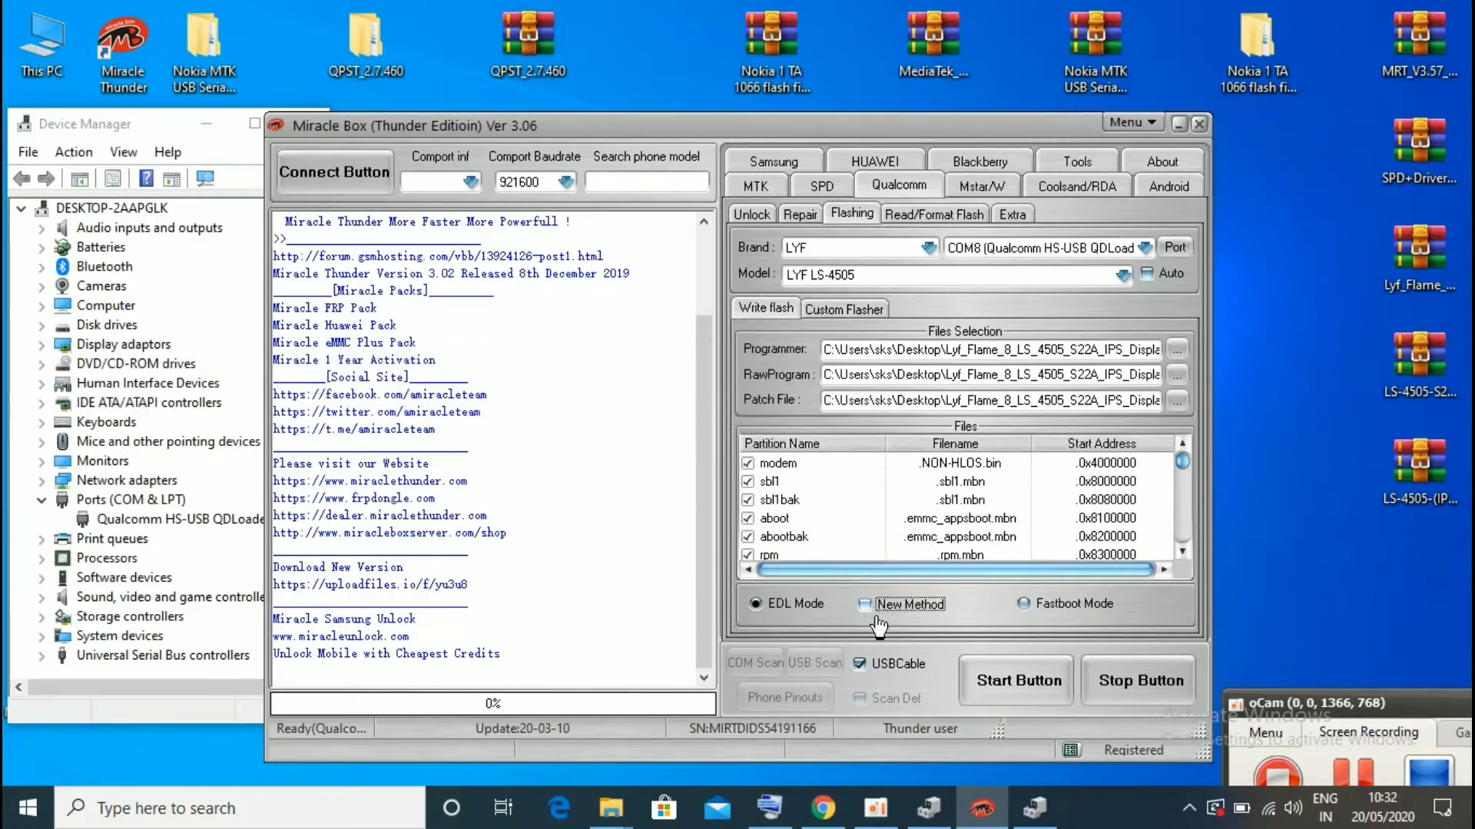
pyautogui.click(1007, 680)
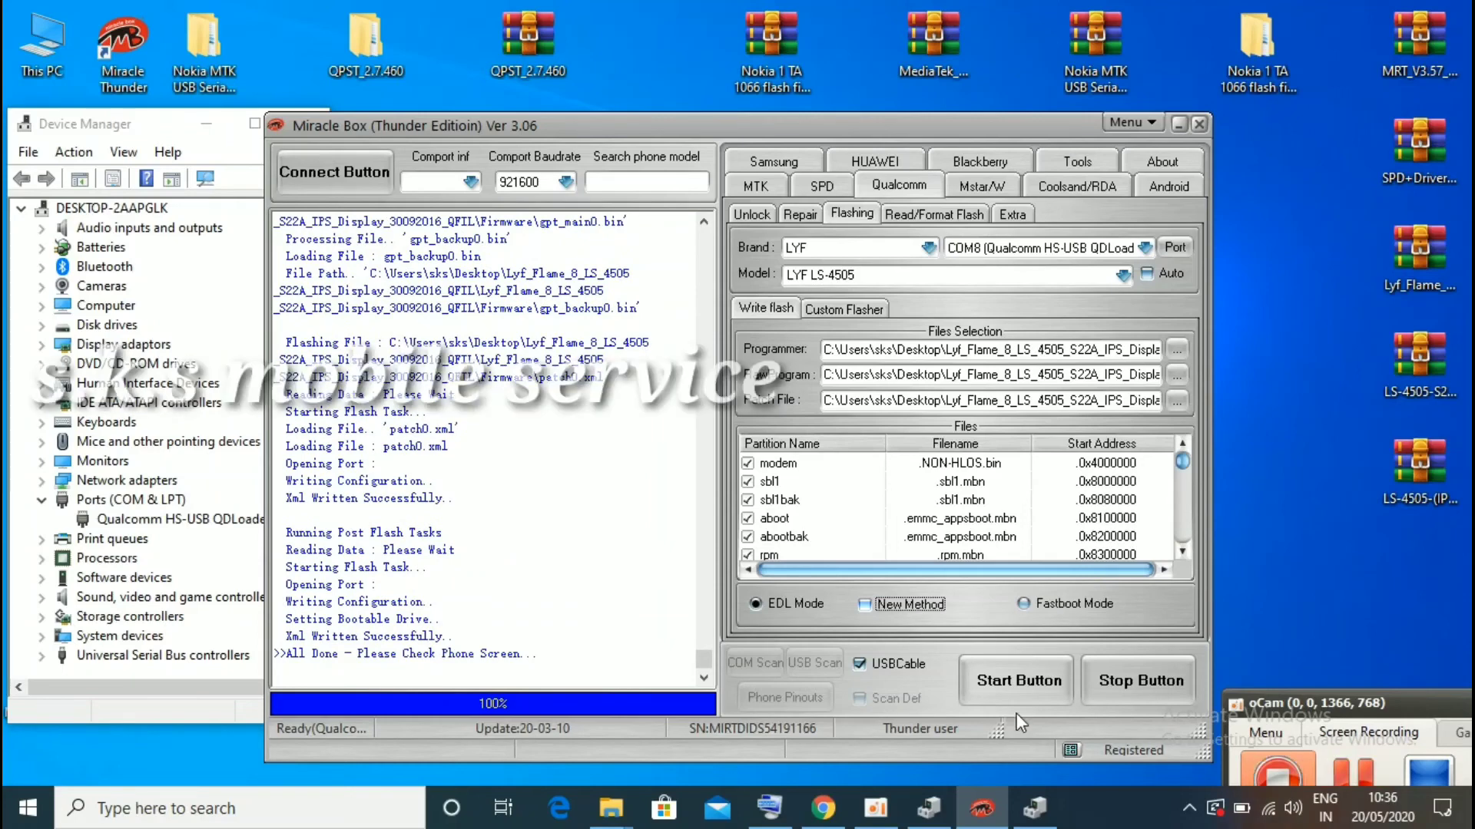
pyautogui.click(1357, 771)
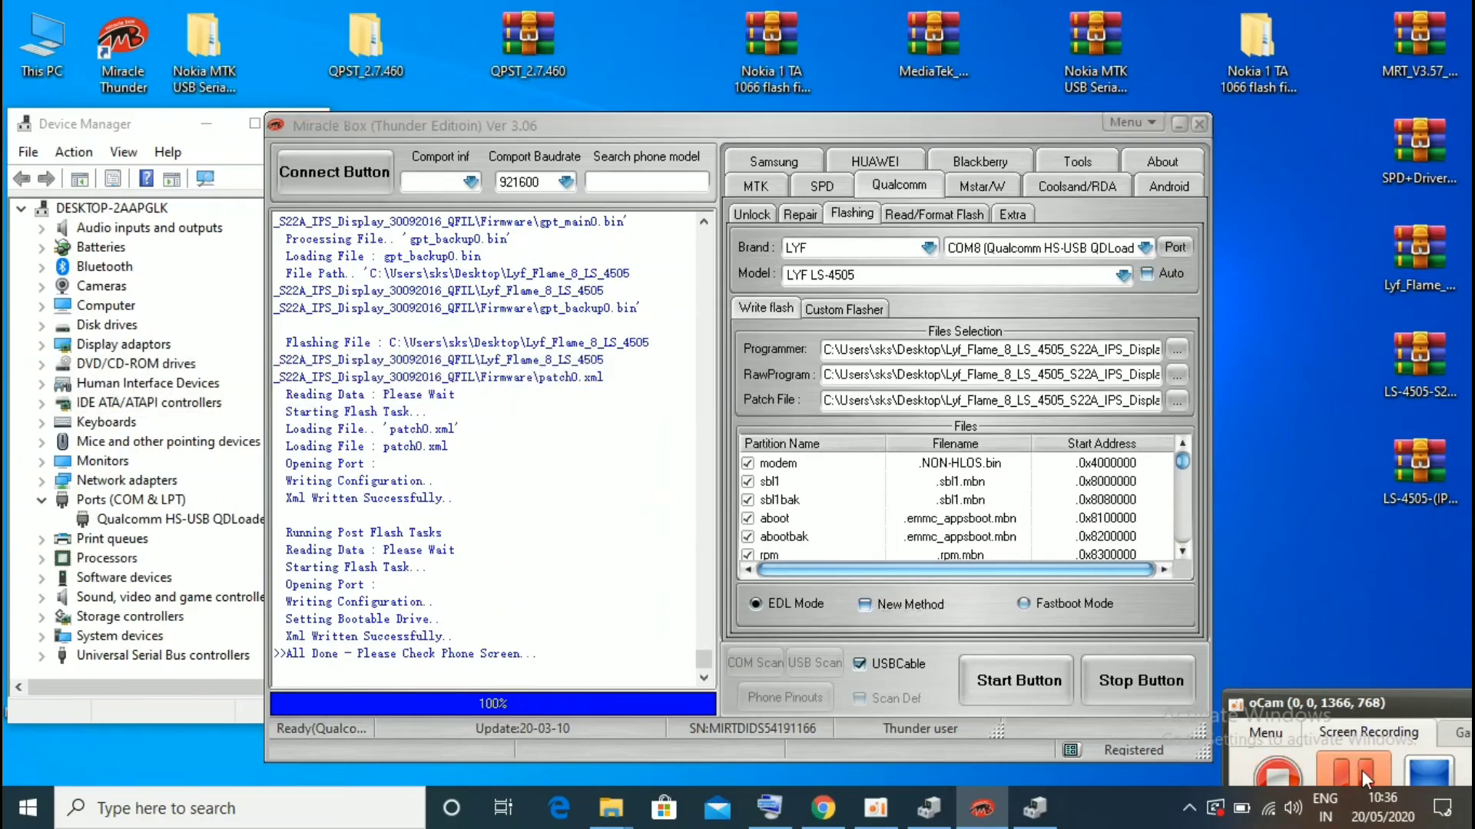
pyautogui.click(549, 670)
pyautogui.click(1271, 770)
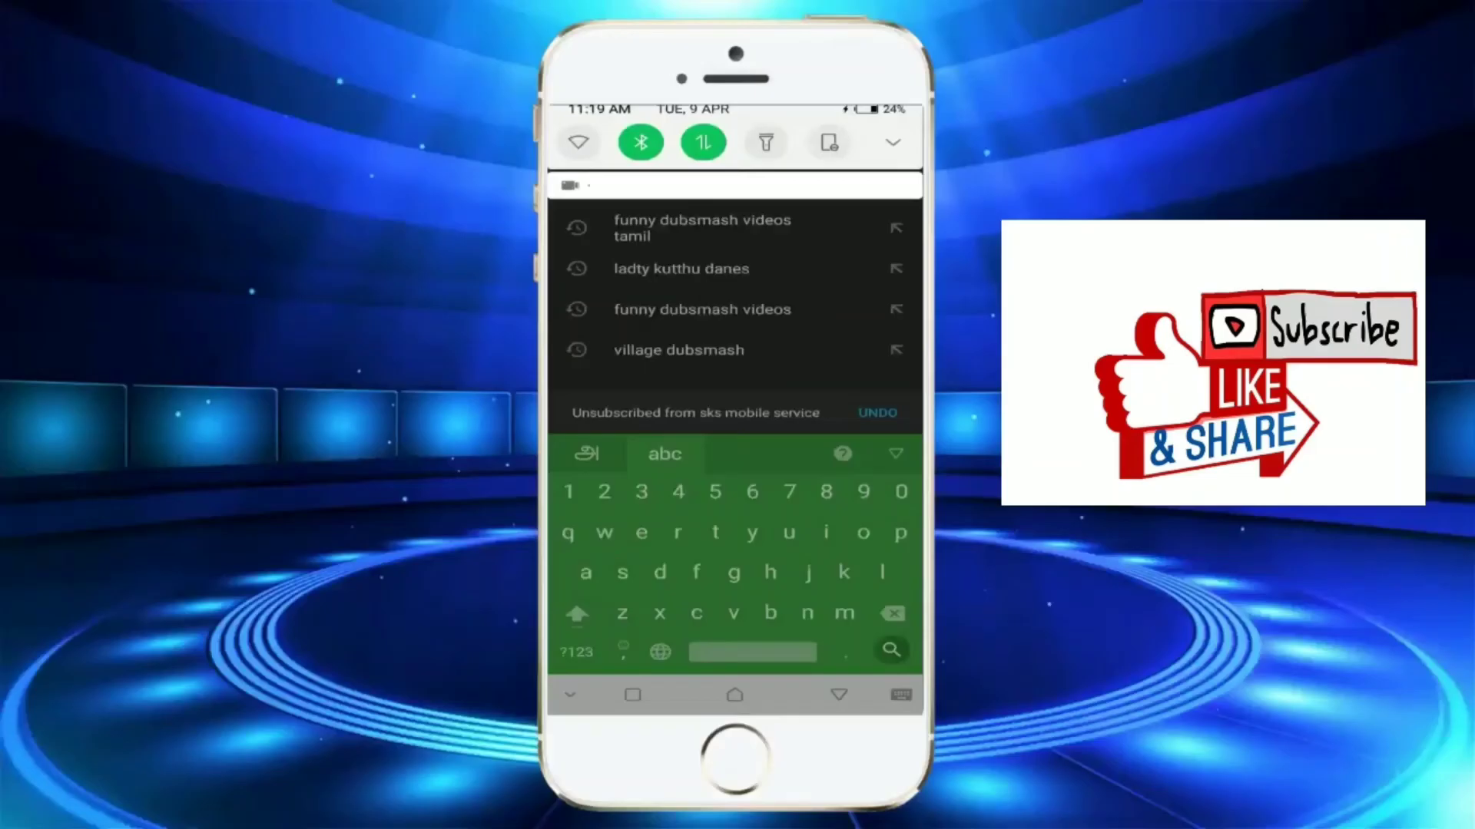